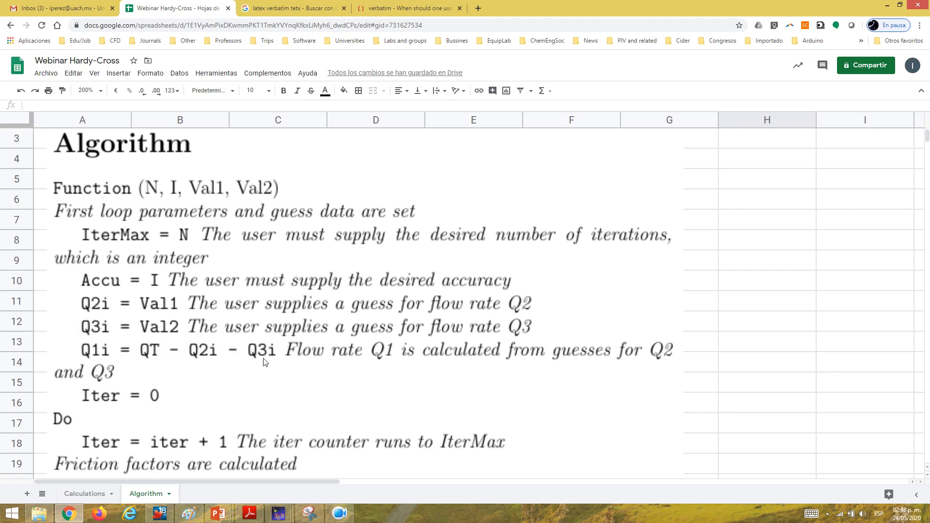
# - Read the Hardy-Cross algorithm from the loop parameters and initial guesses through the friction factors, head losses and flow corrections
pyautogui.scroll(-3, 270, 355)
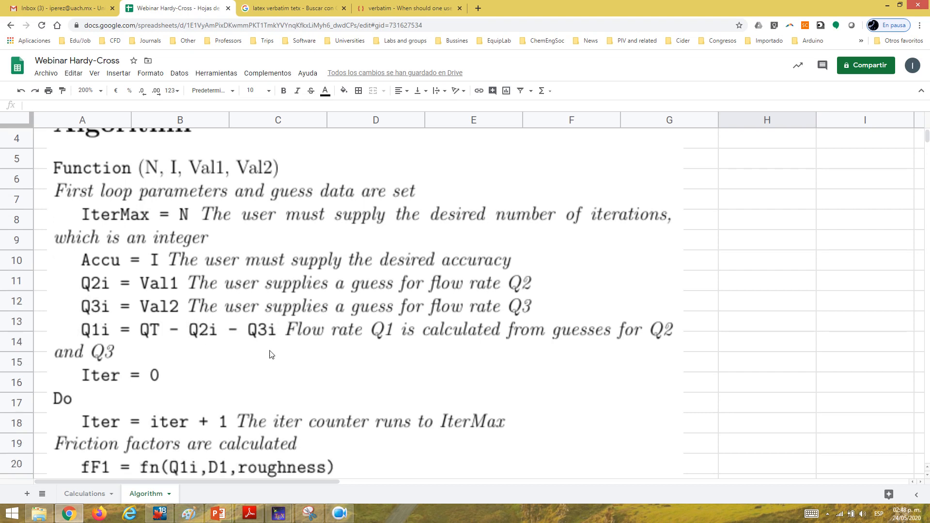
pyautogui.scroll(-5, 270, 356)
pyautogui.scroll(2, 270, 356)
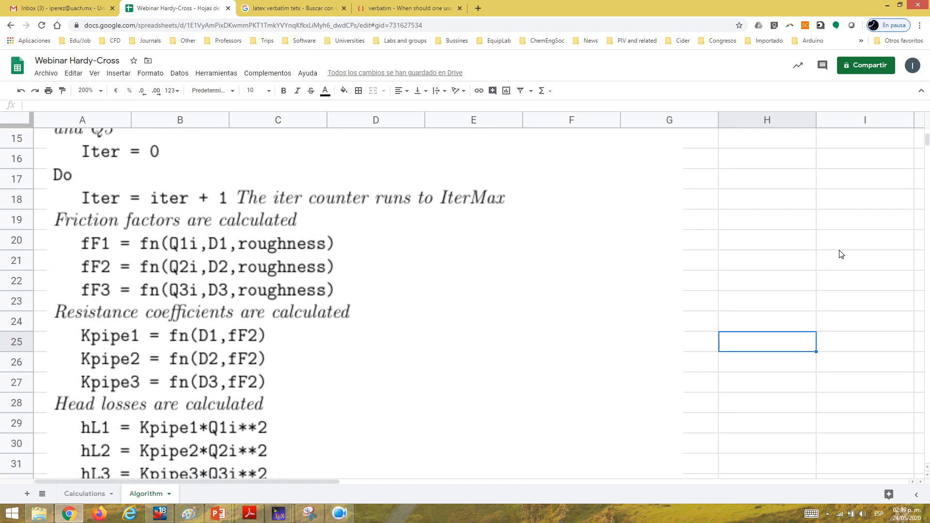
pyautogui.click(770, 233)
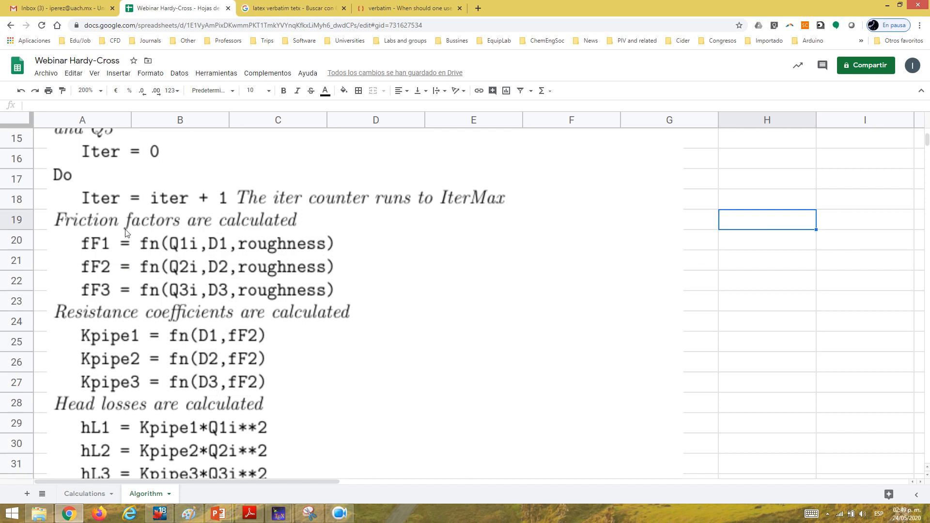
pyautogui.click(348, 517)
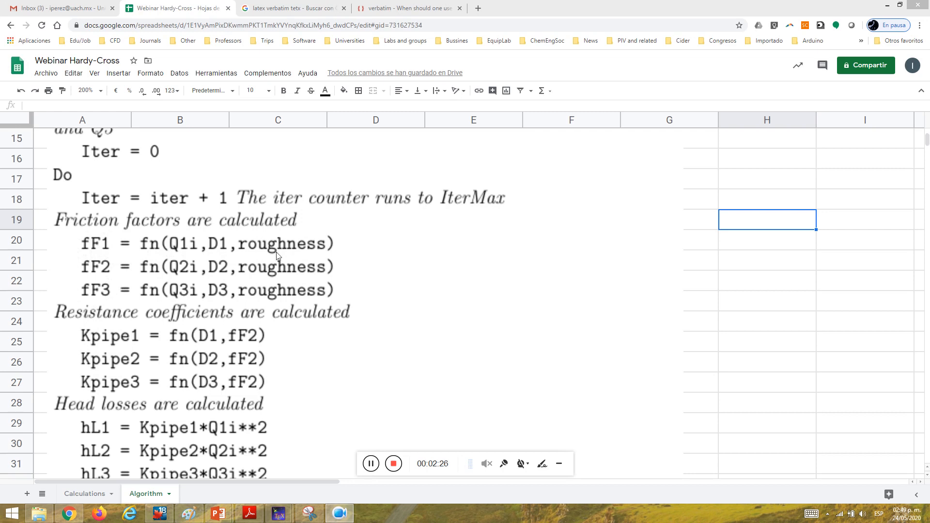
pyautogui.click(310, 350)
pyautogui.scroll(-3, 313, 350)
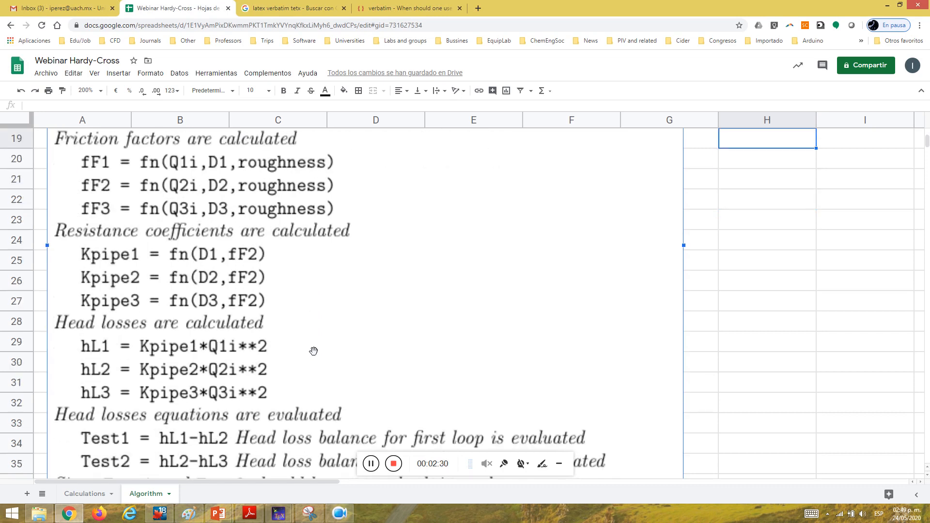
pyautogui.scroll(-1, 313, 350)
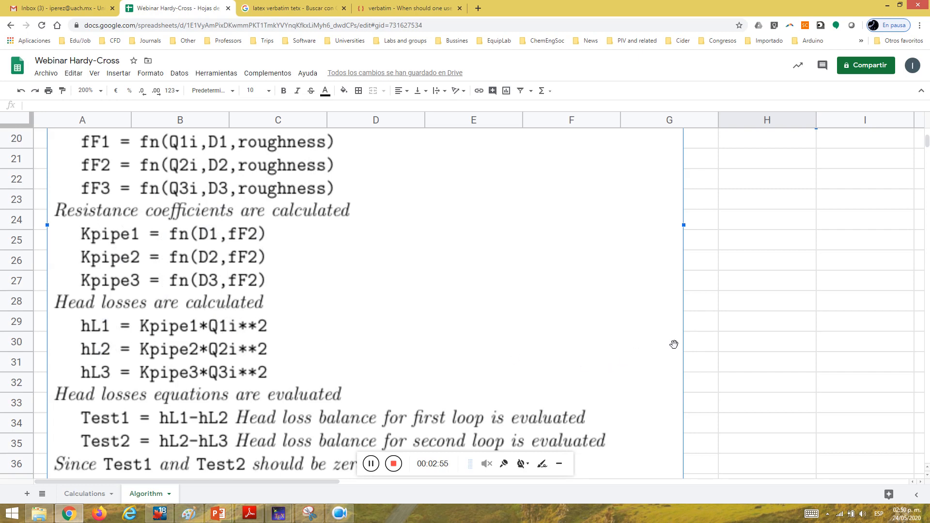
pyautogui.scroll(-2, 674, 343)
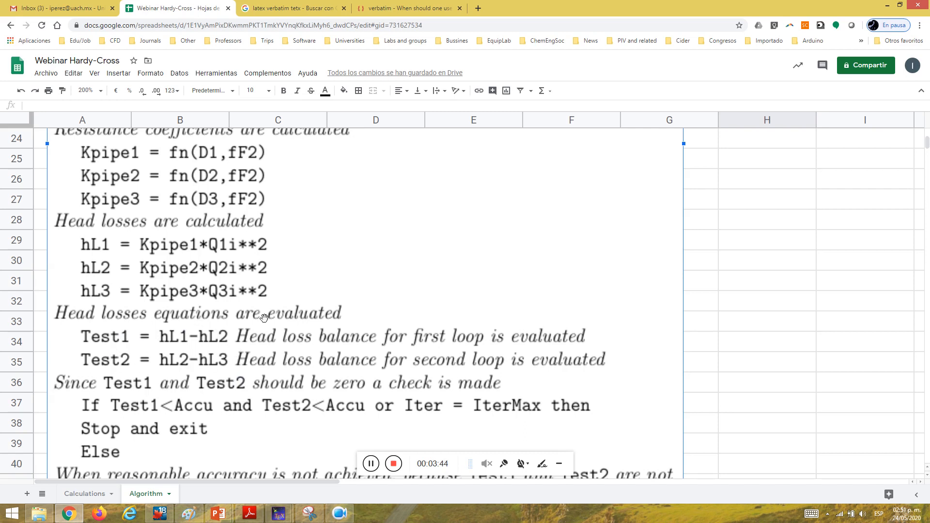
pyautogui.scroll(-3, 293, 309)
pyautogui.scroll(-1, 293, 309)
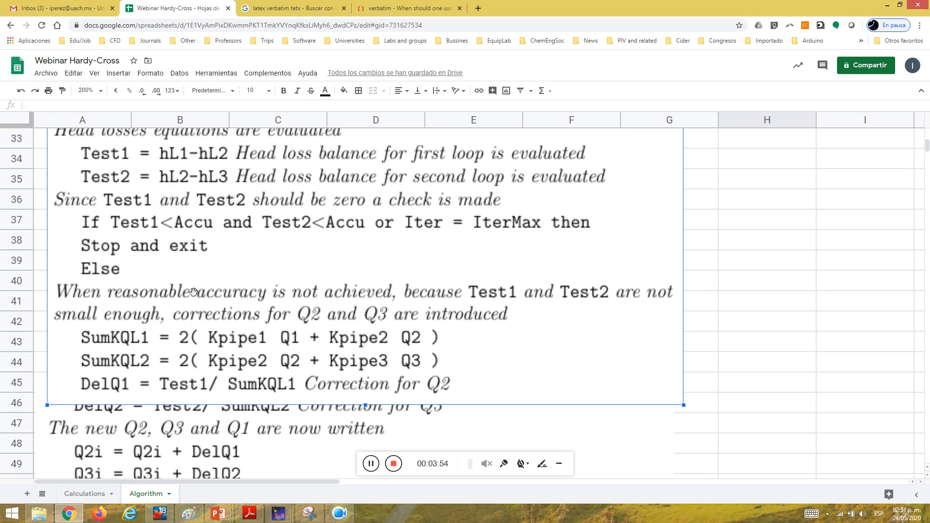
# - Move the upper algorithm image slightly up and to the left so it no longer overlaps the DelQ2 line
pyautogui.scroll(-2, 193, 291)
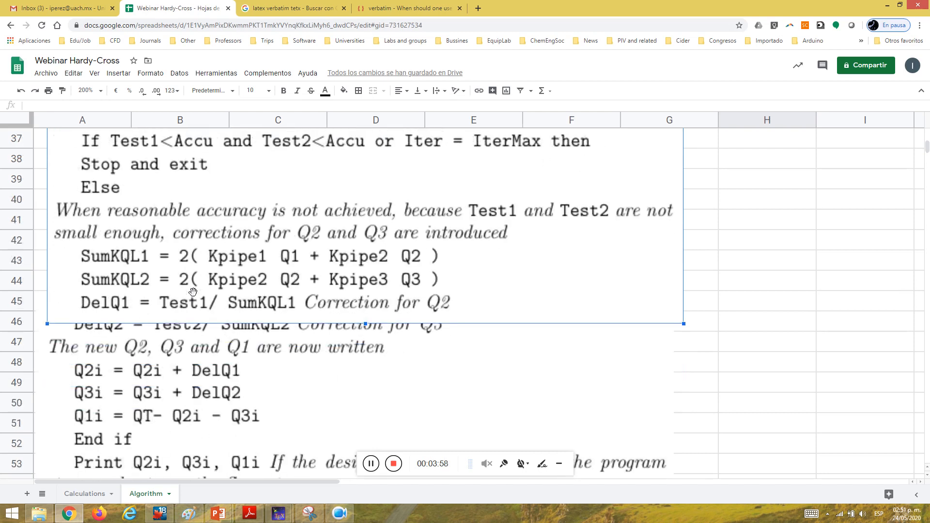
pyautogui.moveTo(238, 283); pyautogui.dragTo(227, 248)
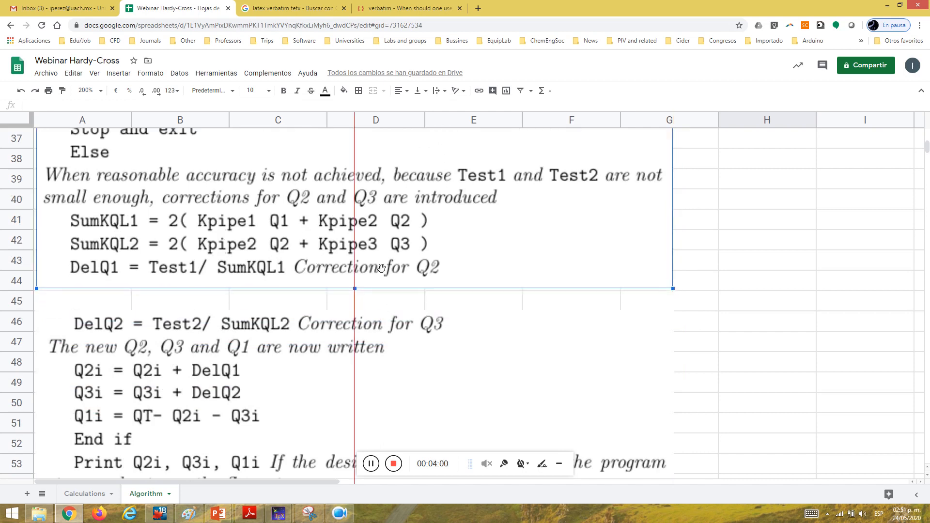
pyautogui.moveTo(381, 268); pyautogui.dragTo(382, 268)
pyautogui.click(718, 269)
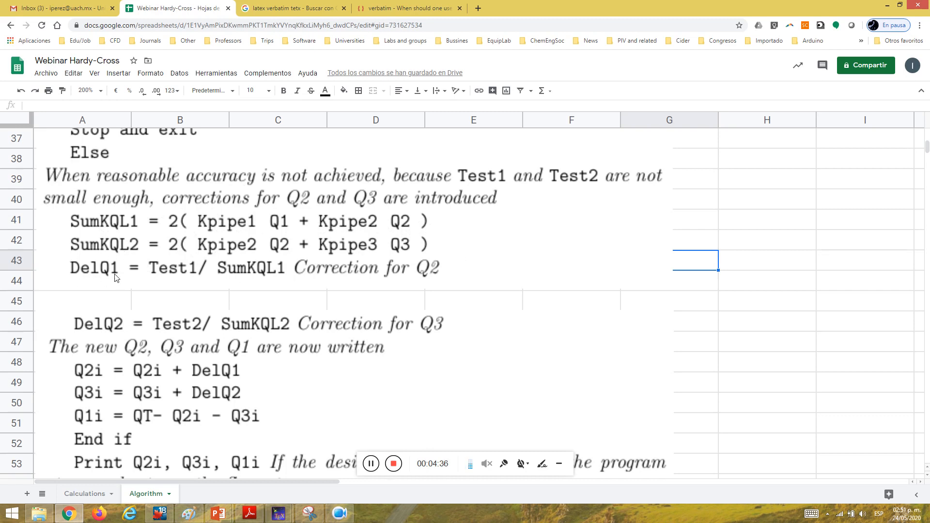
# - Review the accuracy check, the Q2 and Q3 corrections and the updated flow rates in the rest of the algorithm
pyautogui.scroll(3, 115, 276)
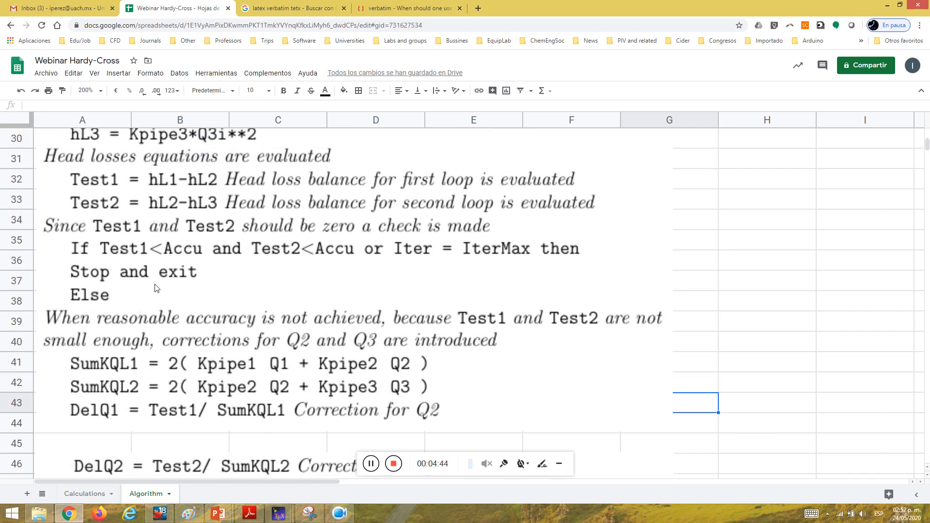
pyautogui.scroll(-3, 155, 287)
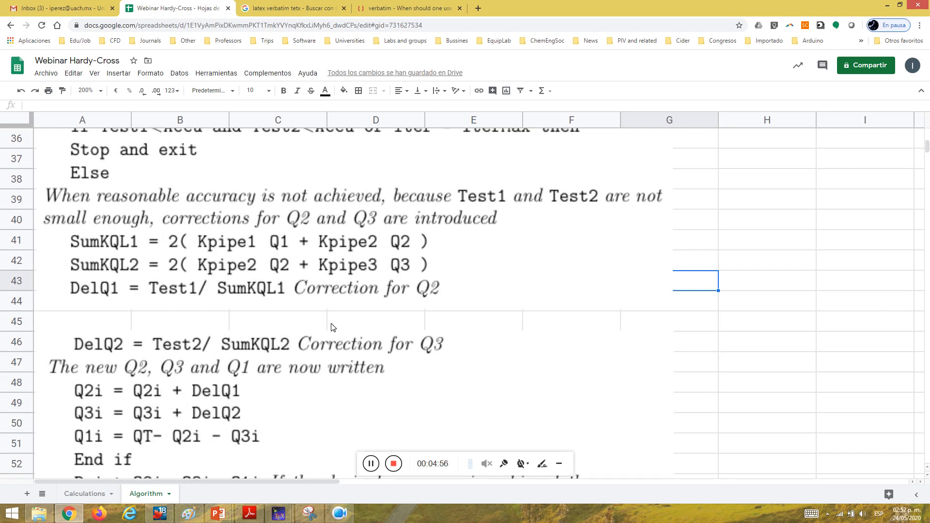
pyautogui.scroll(-2, 333, 327)
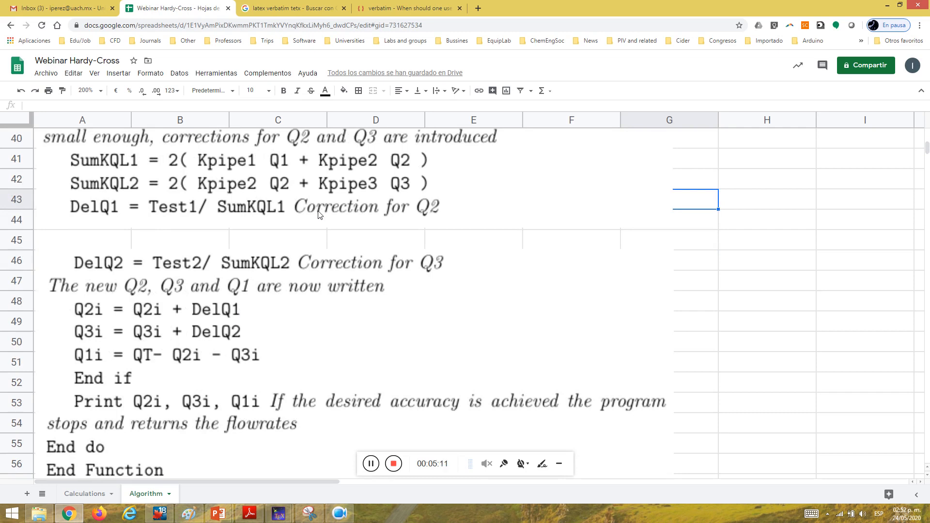
pyautogui.scroll(15, 201, 286)
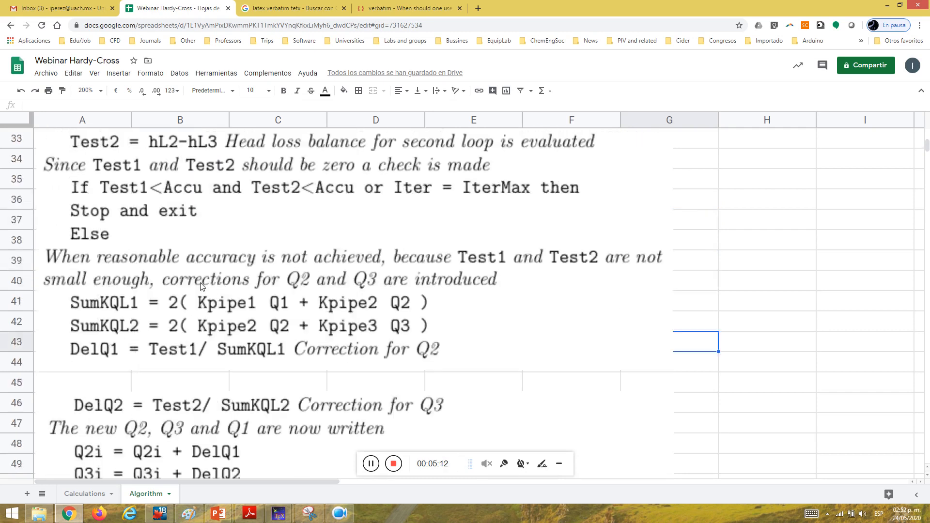
pyautogui.scroll(3, 201, 286)
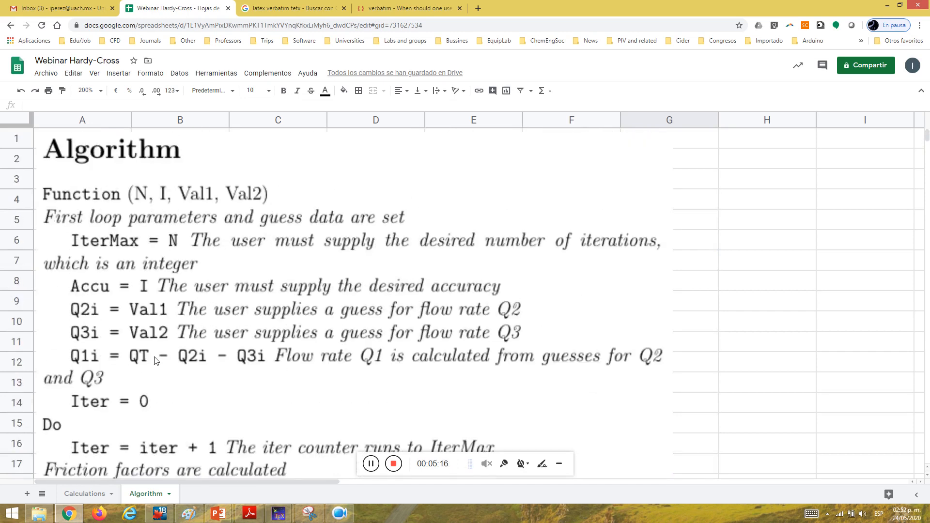
# - Open the Calculations sheet and examine the equations for flow rate Q1, the Reynolds number and the friction factor
pyautogui.click(89, 496)
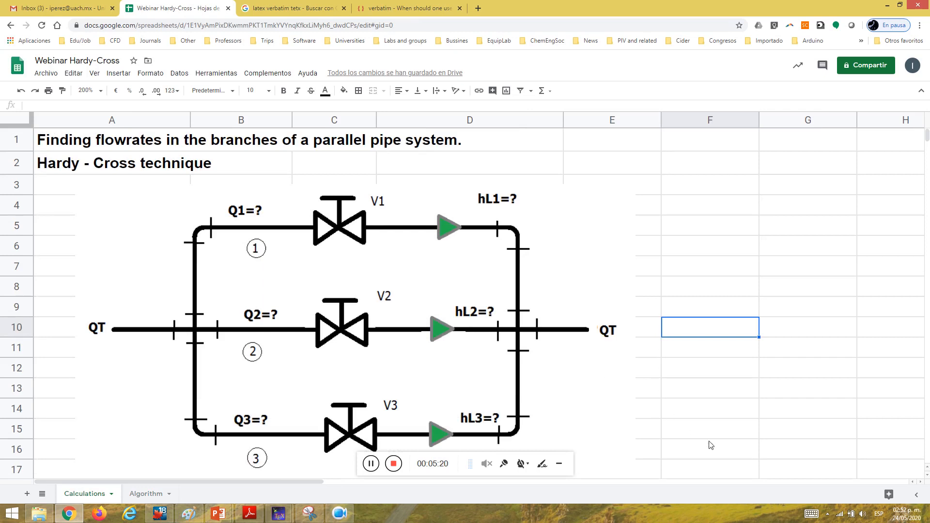
pyautogui.click(371, 467)
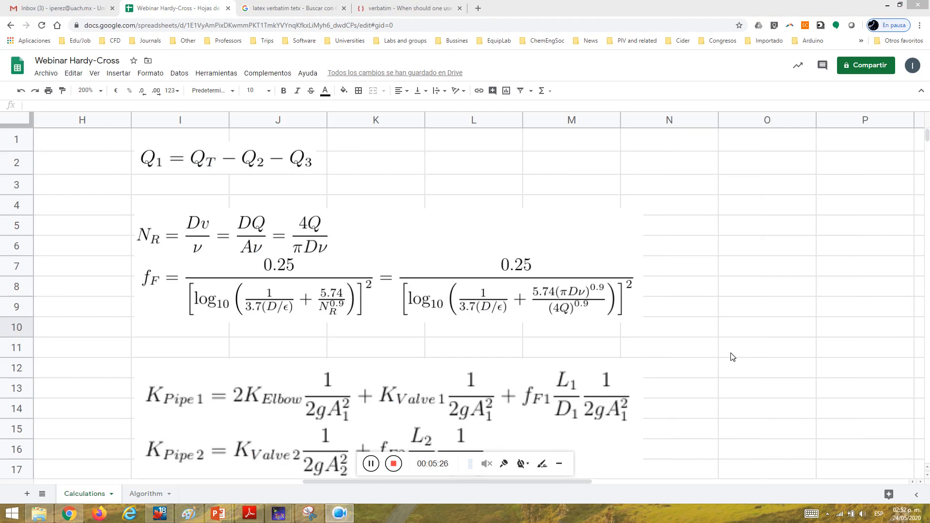
pyautogui.click(370, 158)
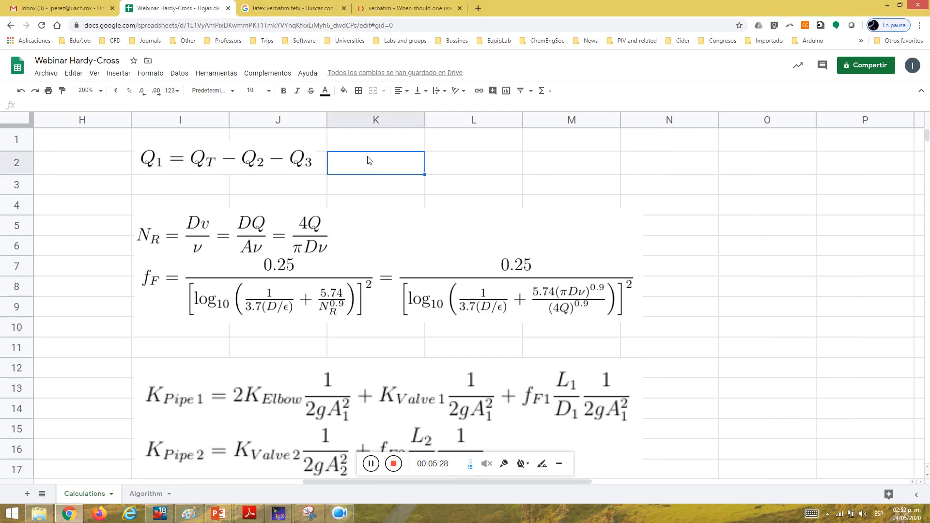
pyautogui.click(250, 163)
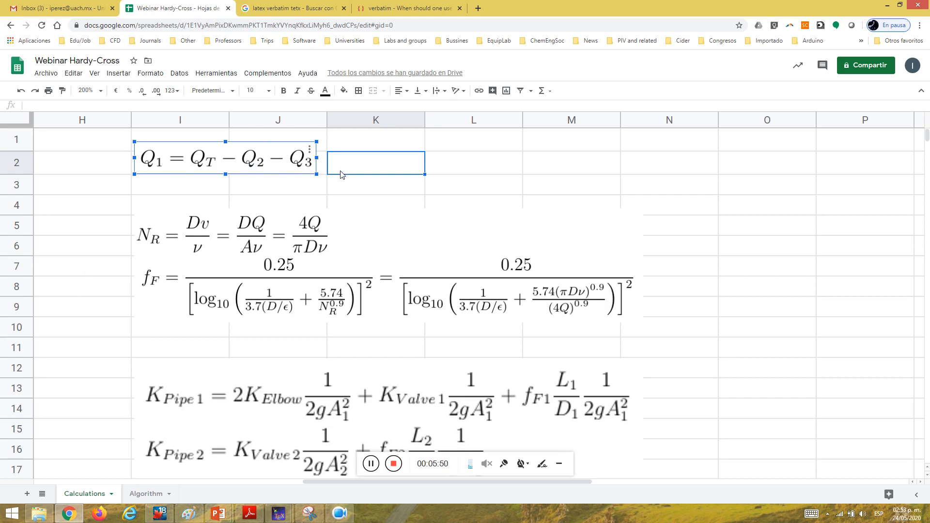
pyautogui.click(158, 242)
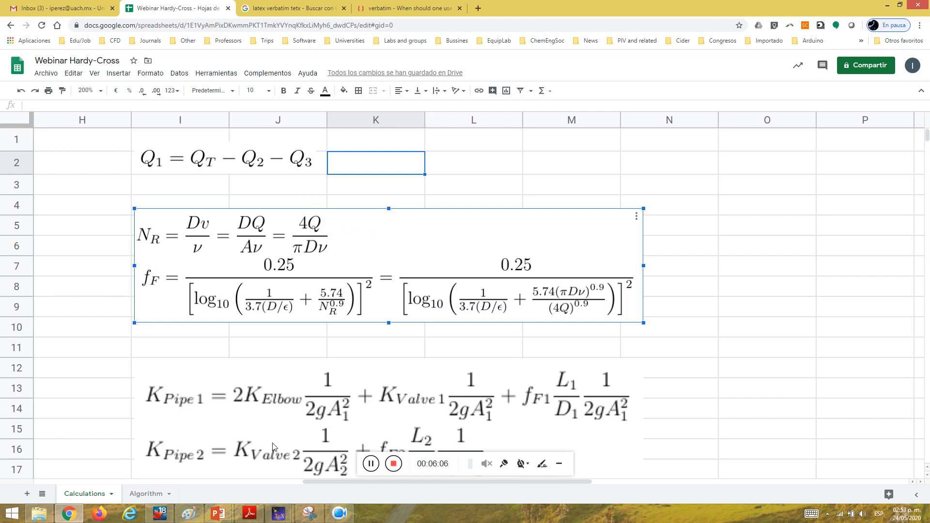
pyautogui.click(371, 465)
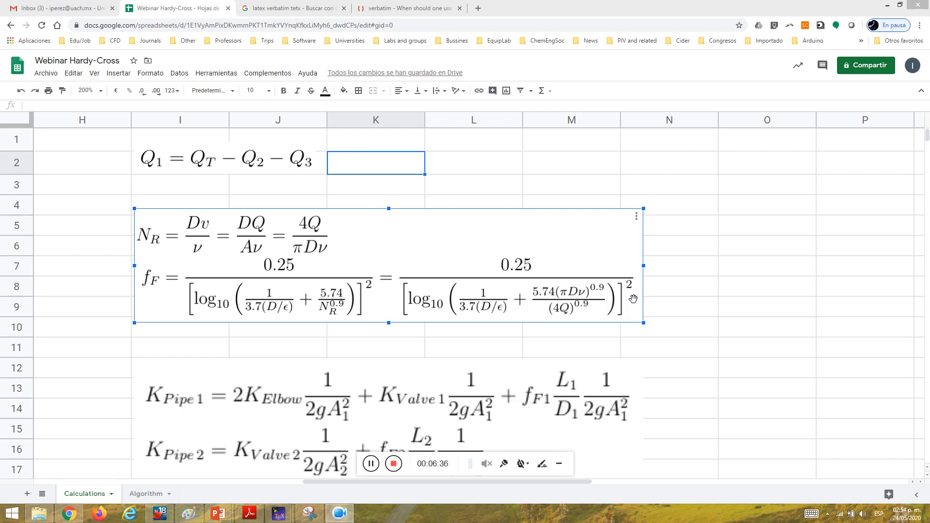
# - Examine the pipe resistance coefficient, branch friction factor, head loss and loop balance equations on the Calculations sheet
pyautogui.click(673, 324)
pyautogui.scroll(-3, 674, 325)
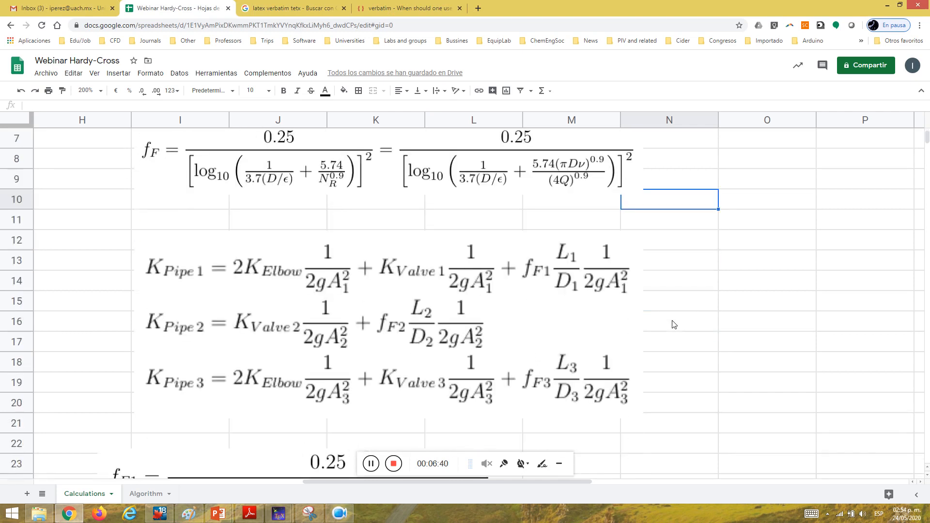
pyautogui.click(458, 322)
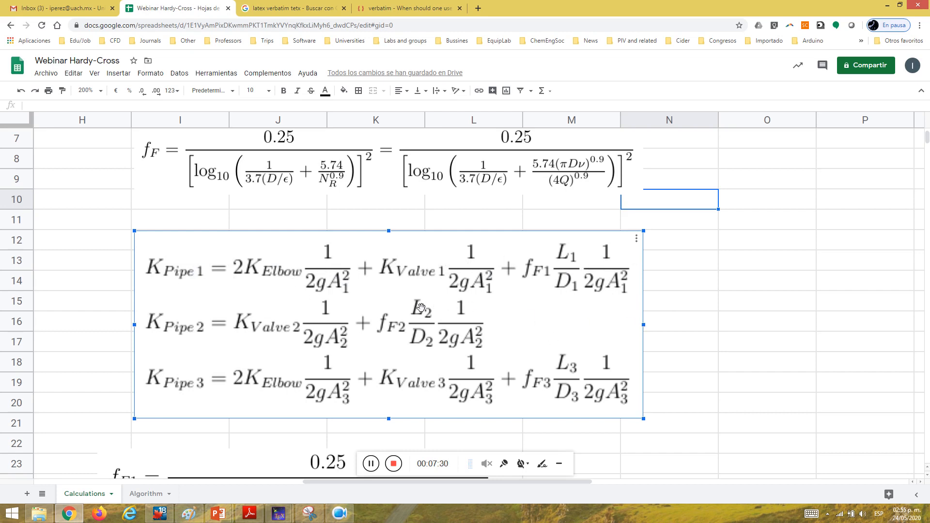
pyautogui.click(682, 301)
pyautogui.scroll(-3, 683, 301)
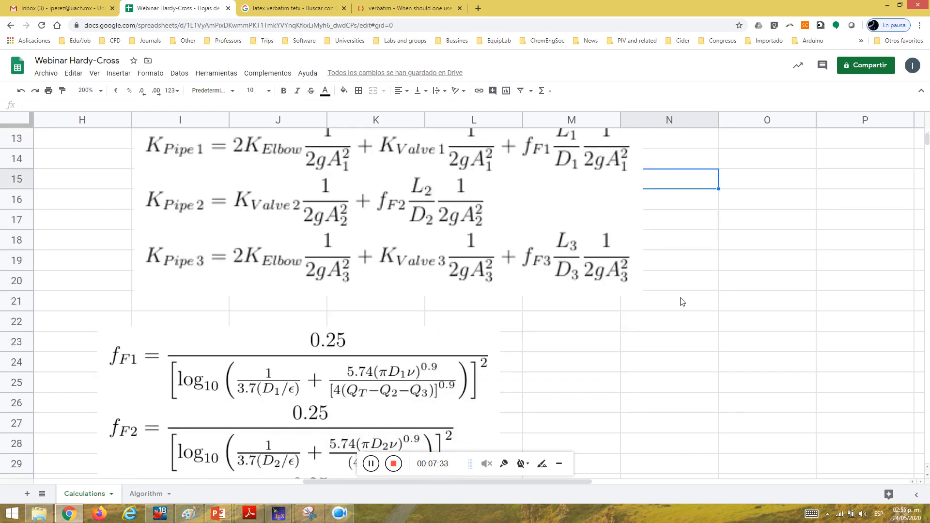
pyautogui.scroll(-4, 682, 302)
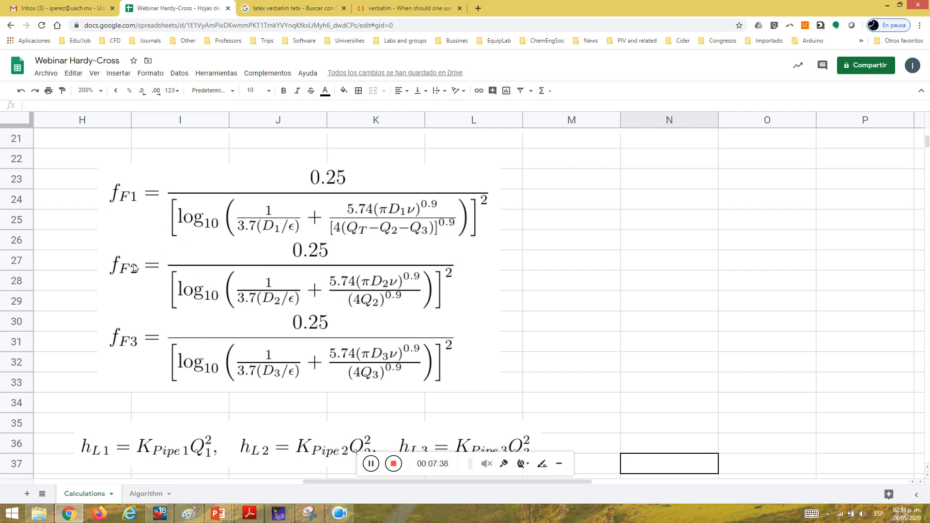
pyautogui.scroll(-2, 81, 308)
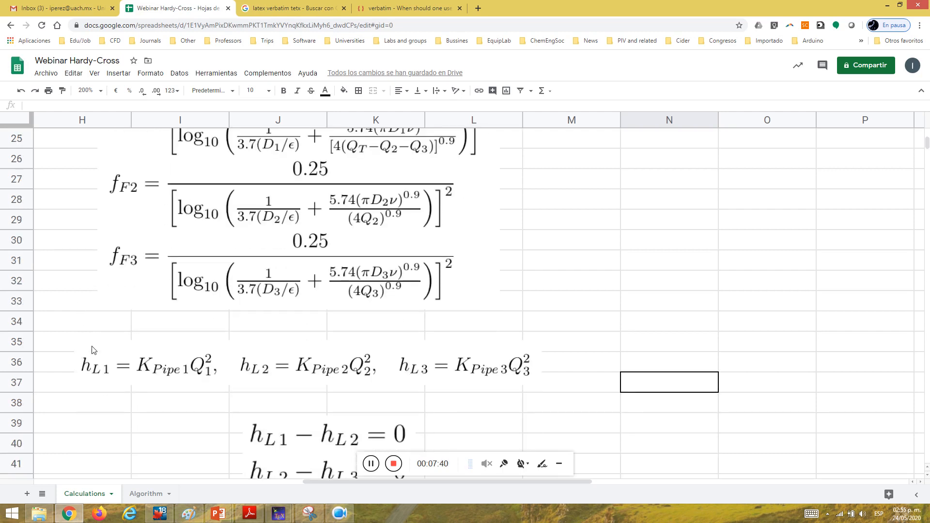
pyautogui.click(143, 359)
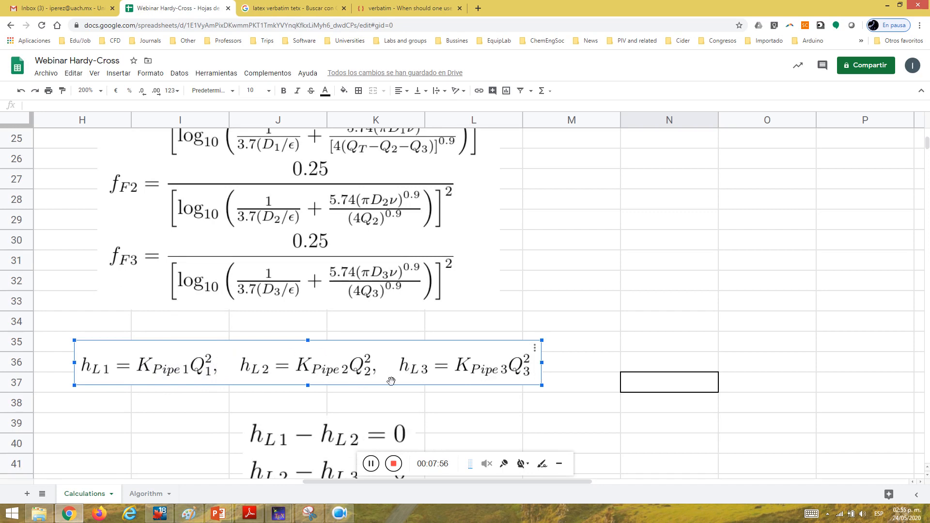
pyautogui.click(589, 349)
pyautogui.scroll(-1, 587, 355)
pyautogui.scroll(-1, 587, 355)
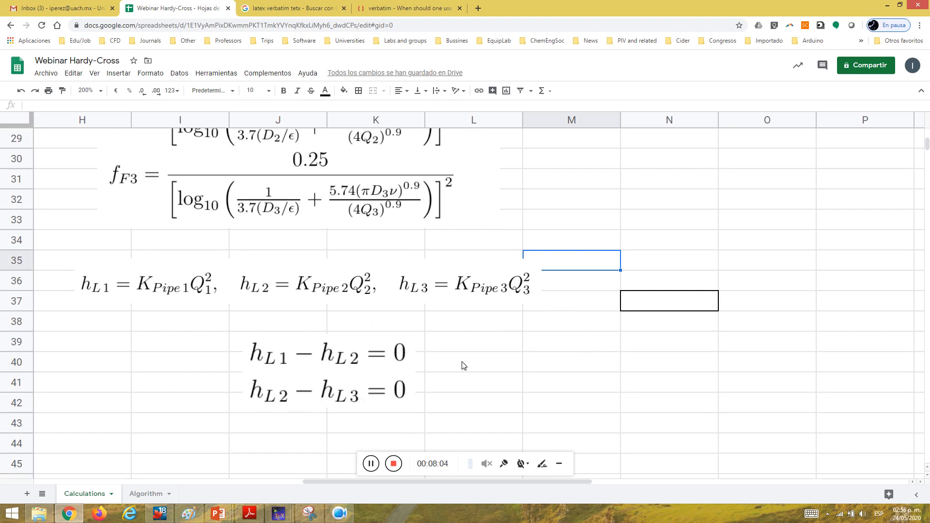
pyautogui.click(333, 370)
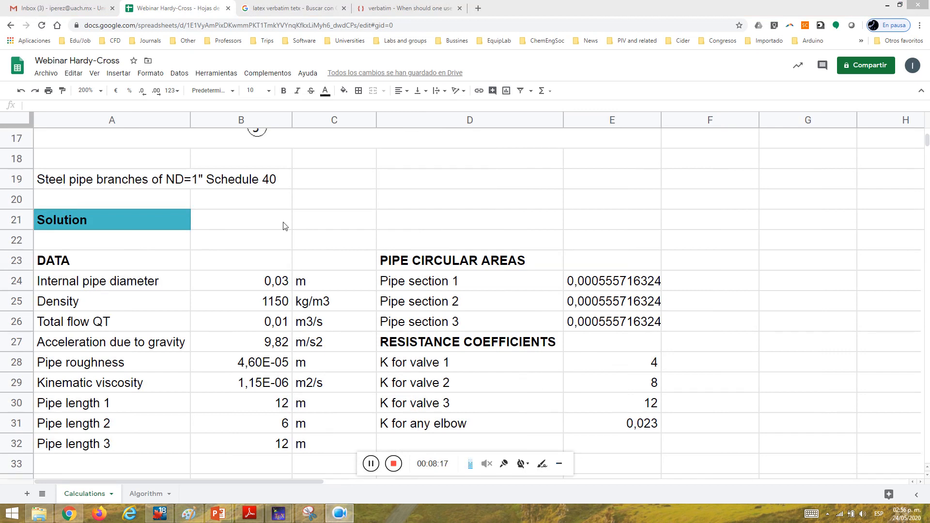
# - Review the steel pipe data, circular areas and resistance coefficients together with the parallel pipe system diagram
pyautogui.click(103, 185)
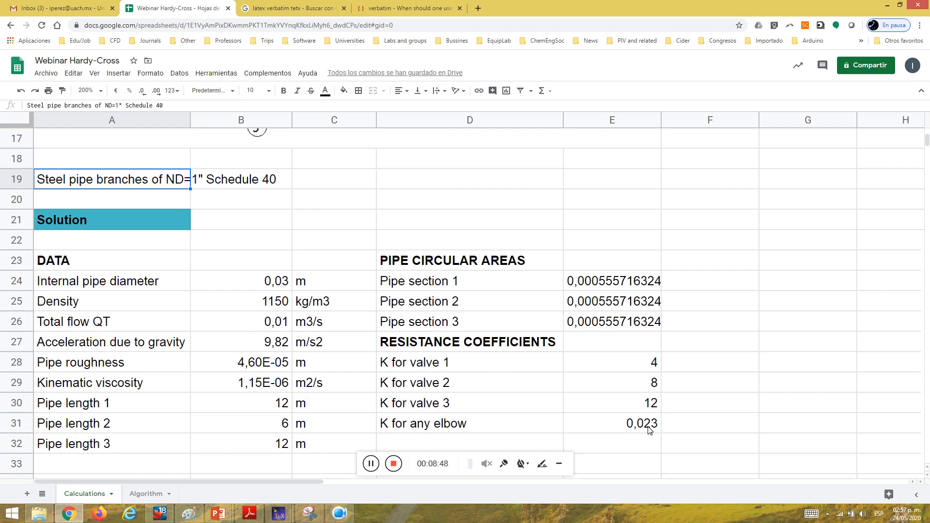
pyautogui.scroll(4, 504, 402)
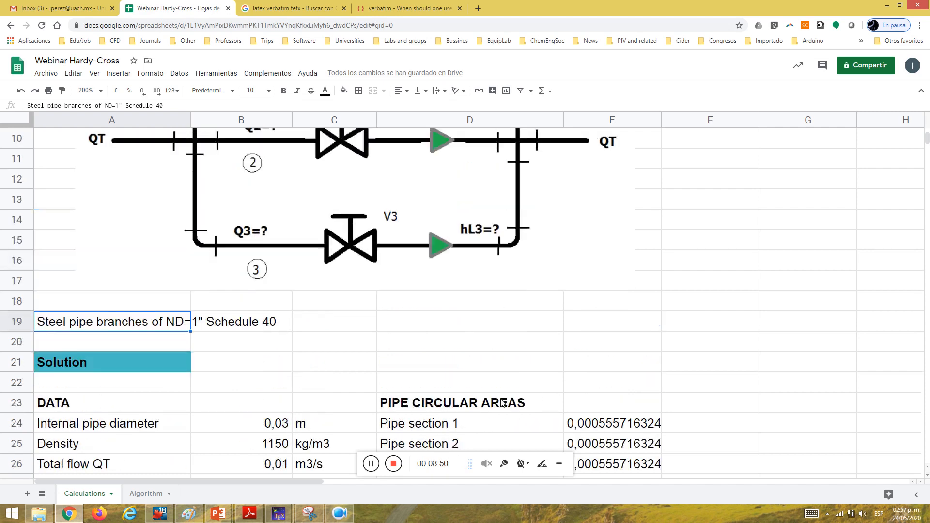
pyautogui.scroll(2, 502, 403)
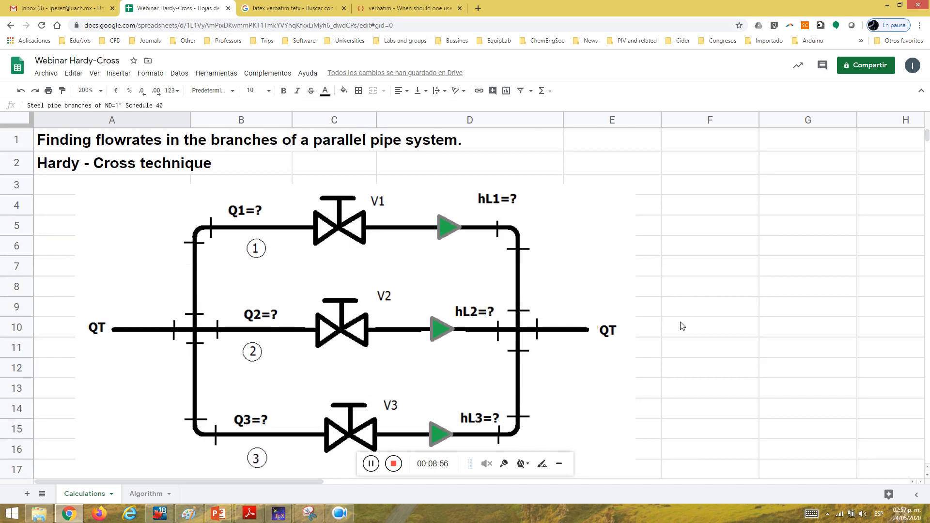
pyautogui.scroll(-1, 682, 329)
pyautogui.scroll(-3, 679, 332)
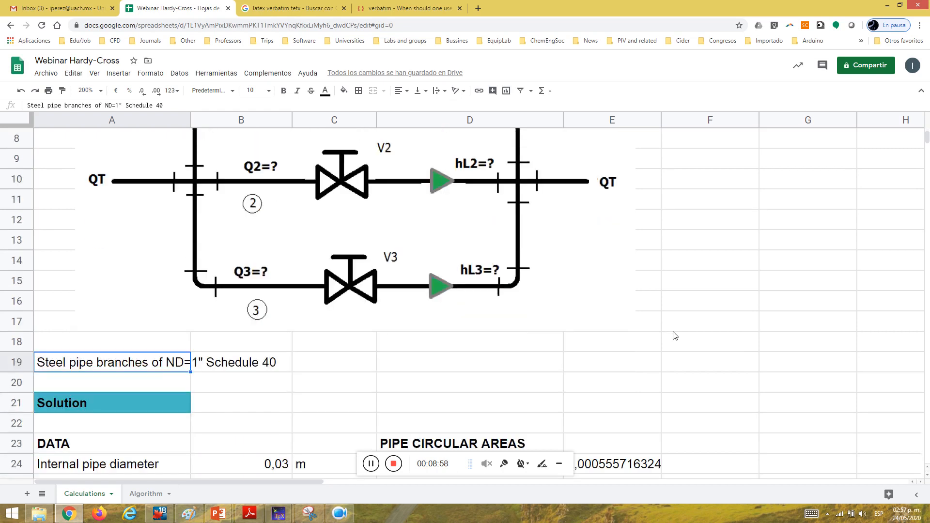
pyautogui.scroll(3, 675, 336)
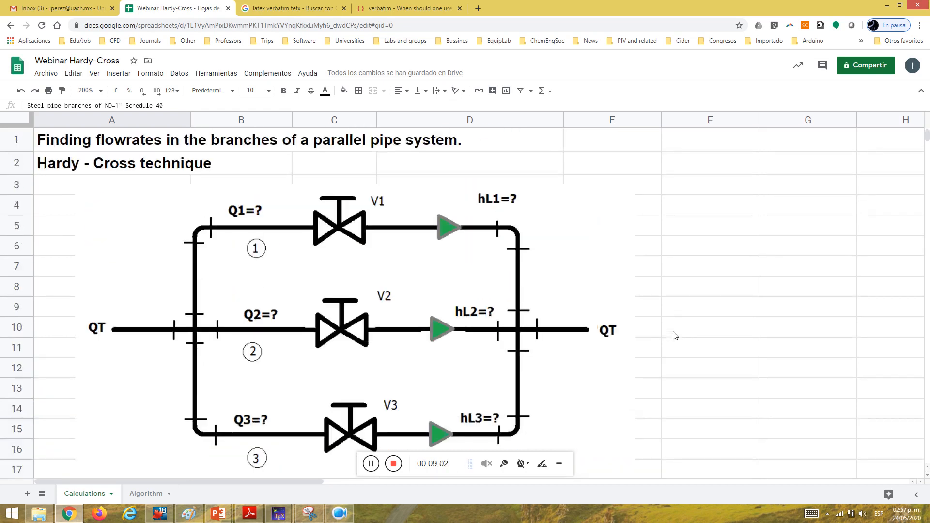
# - Examine the first-iteration guesses for Q2 and Q3 together with the flow balance equation for Q1
pyautogui.click(369, 461)
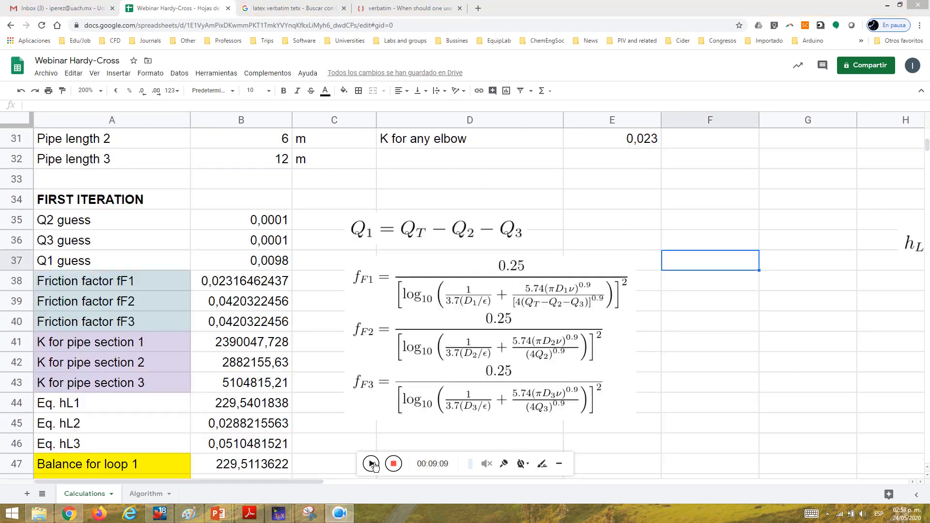
pyautogui.click(371, 463)
pyautogui.click(93, 222)
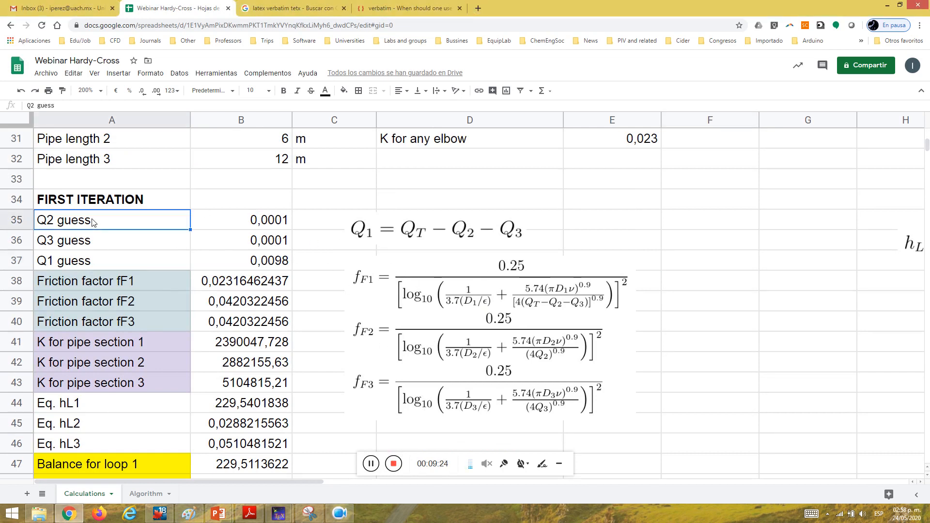
pyautogui.click(112, 238)
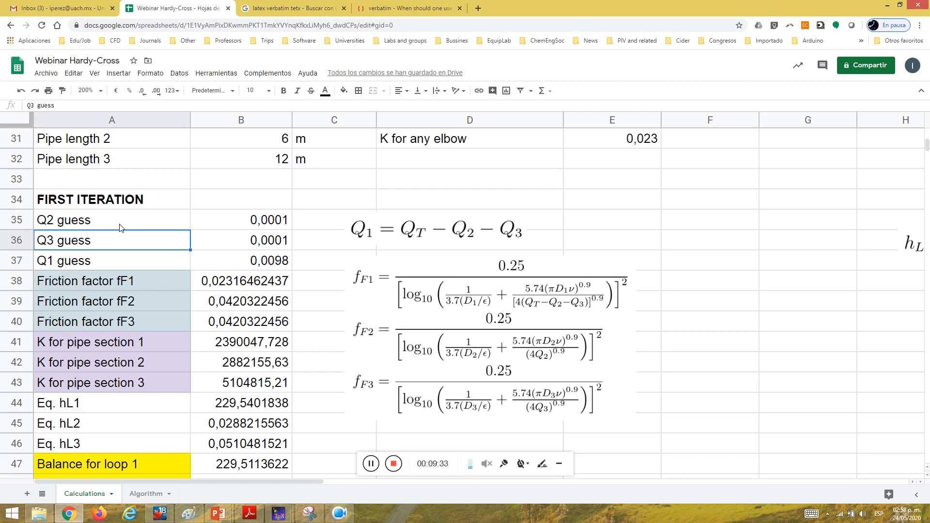
pyautogui.click(400, 231)
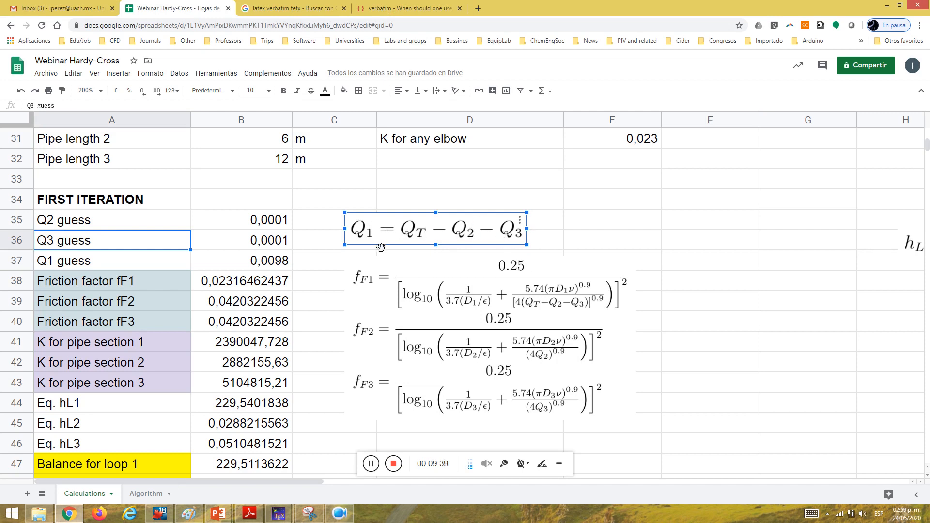
pyautogui.click(273, 222)
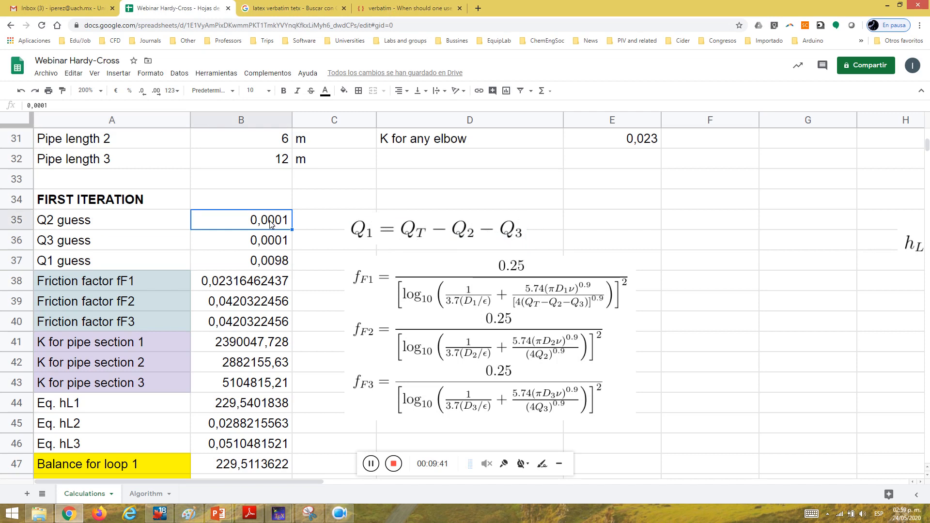
pyautogui.click(260, 247)
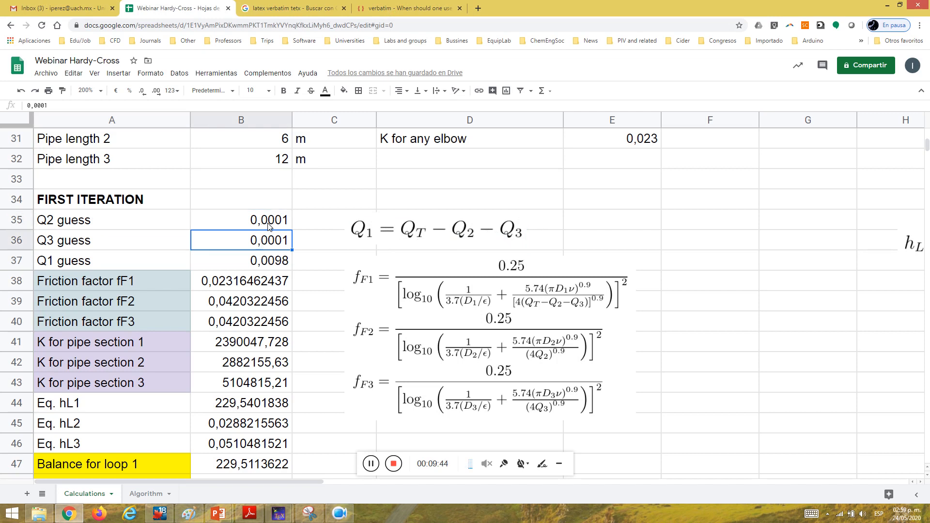
pyautogui.click(269, 225)
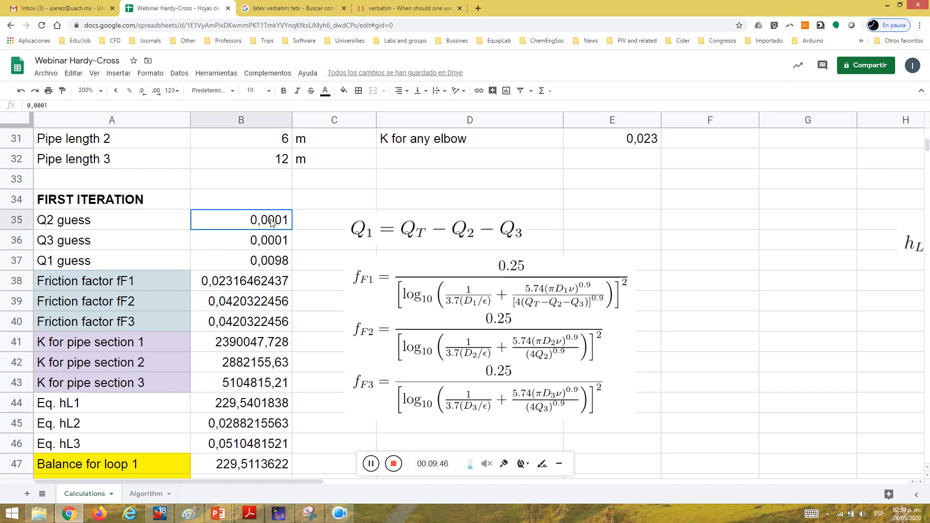
pyautogui.click(269, 245)
# - Inspect the formula behind the Q1 guess in cell B37 and leave it as is
pyautogui.click(264, 262)
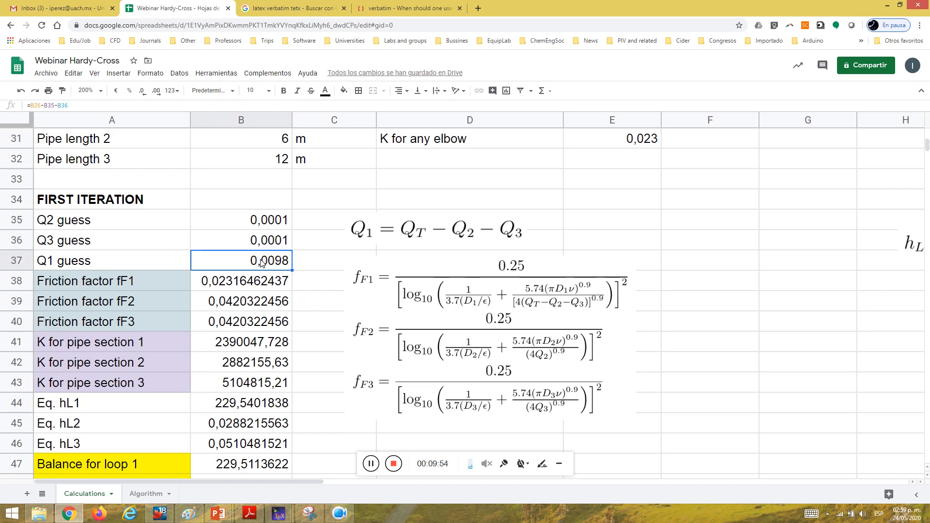
pyautogui.doubleClick(262, 263)
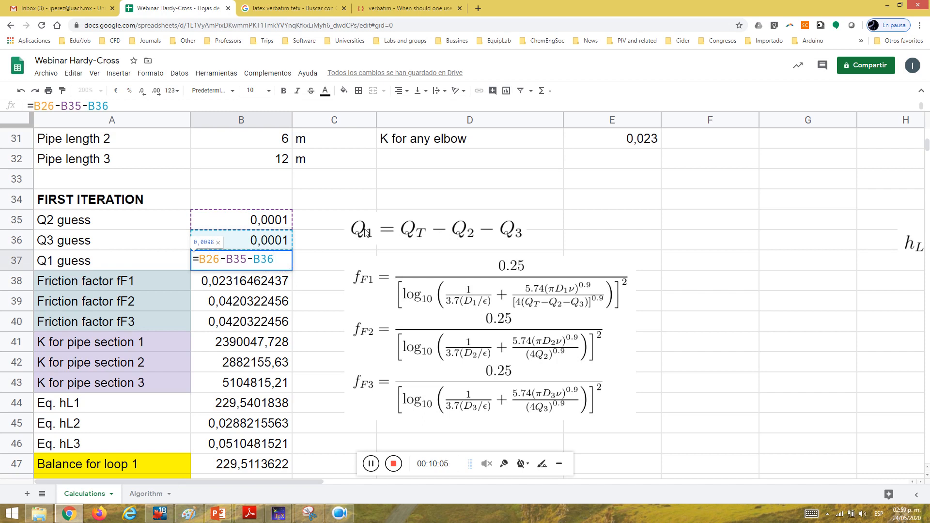
pyautogui.press('Return')
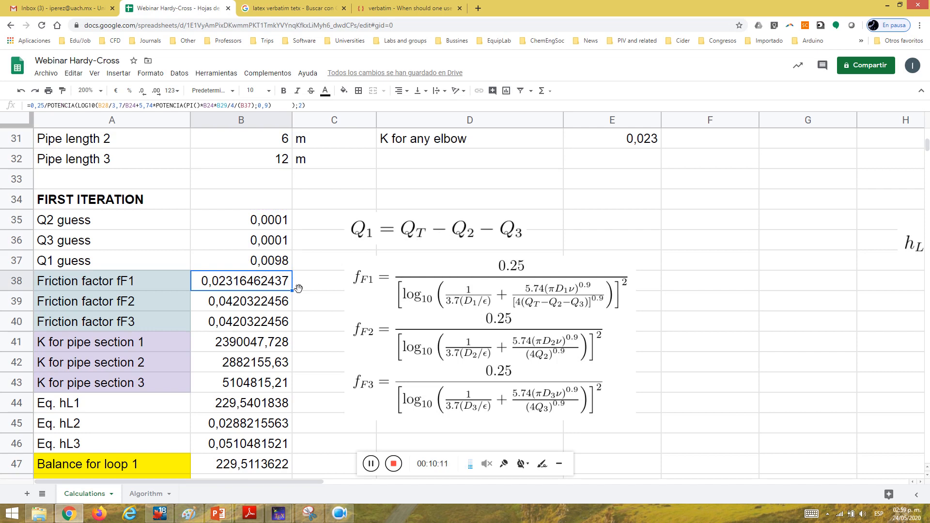
# - Compare the friction factor formulas for fF1, fF2 and fF3 with their equations and the pipe data they use
pyautogui.click(406, 305)
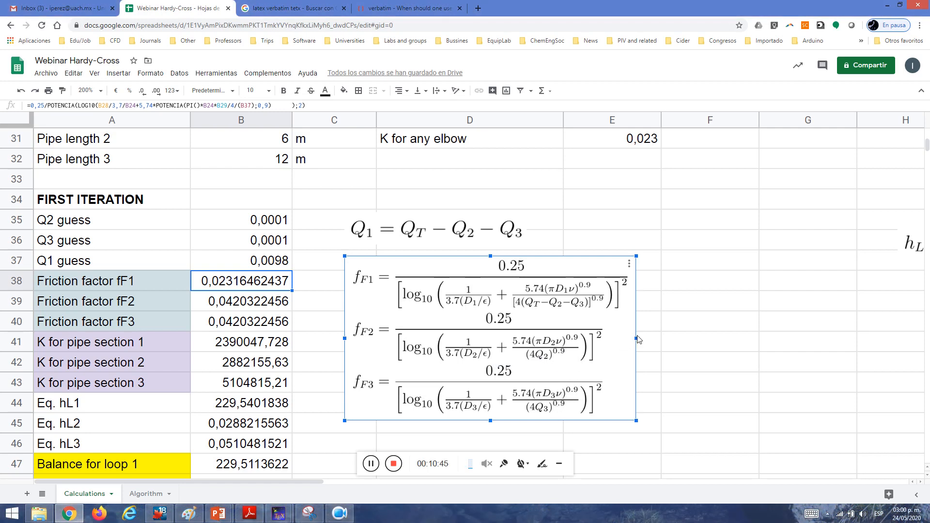
pyautogui.scroll(3, 639, 339)
pyautogui.scroll(1, 638, 339)
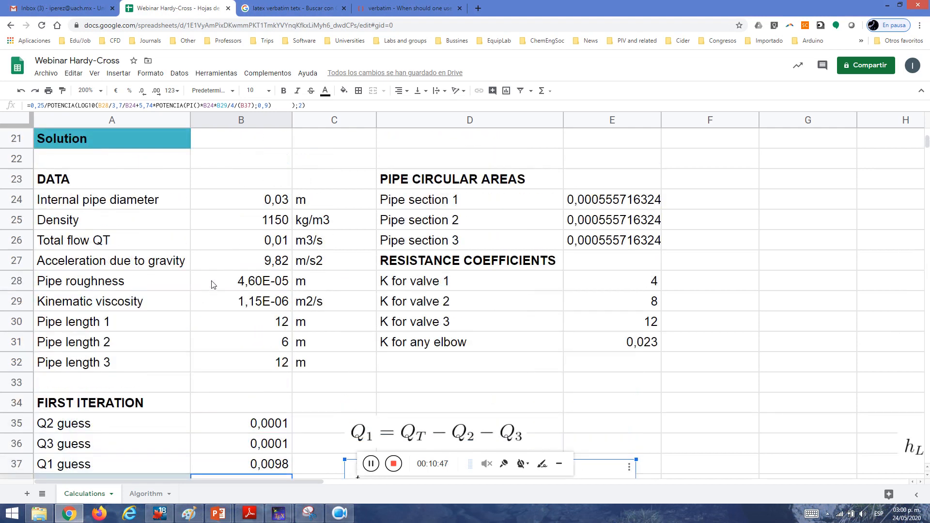
pyautogui.scroll(-2, 280, 317)
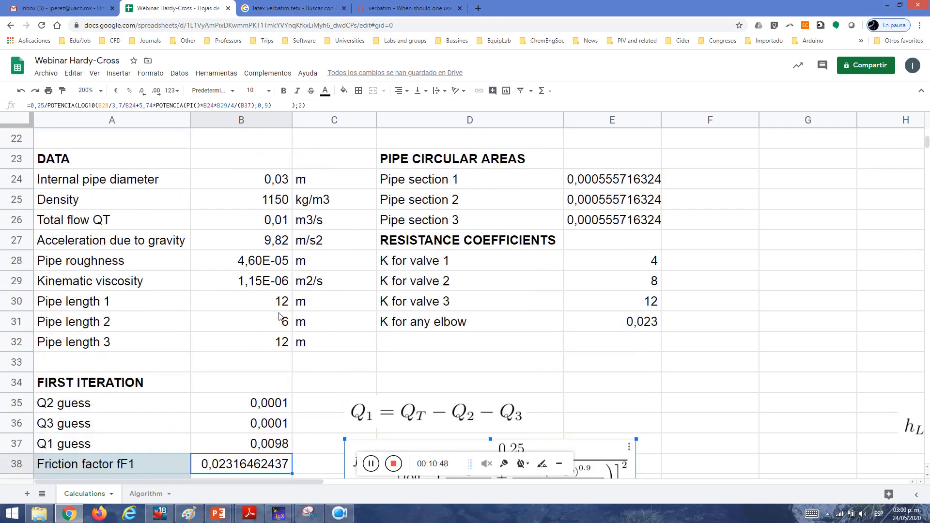
pyautogui.scroll(-1, 279, 317)
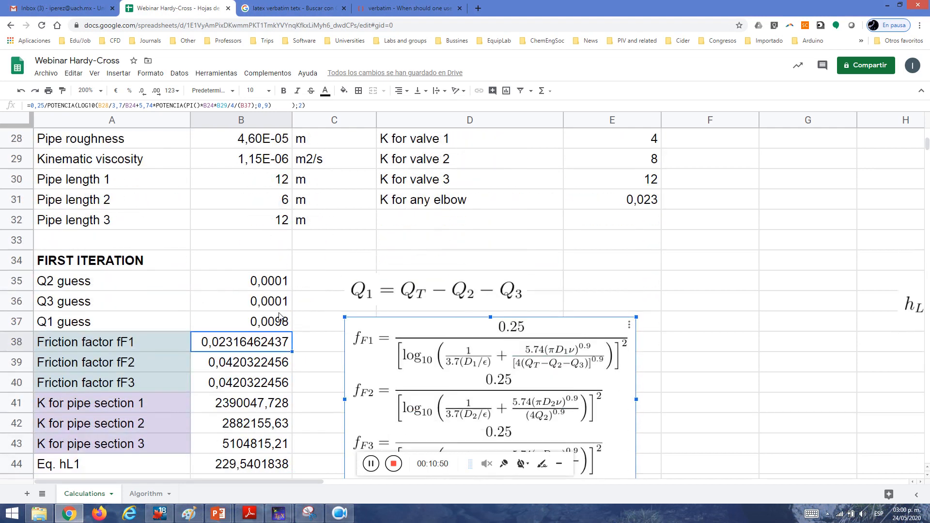
pyautogui.click(260, 350)
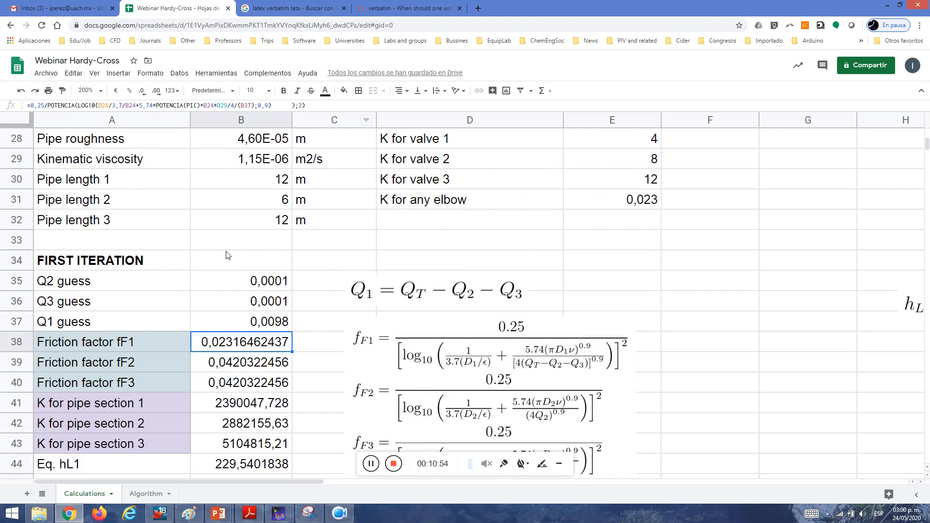
pyautogui.click(235, 364)
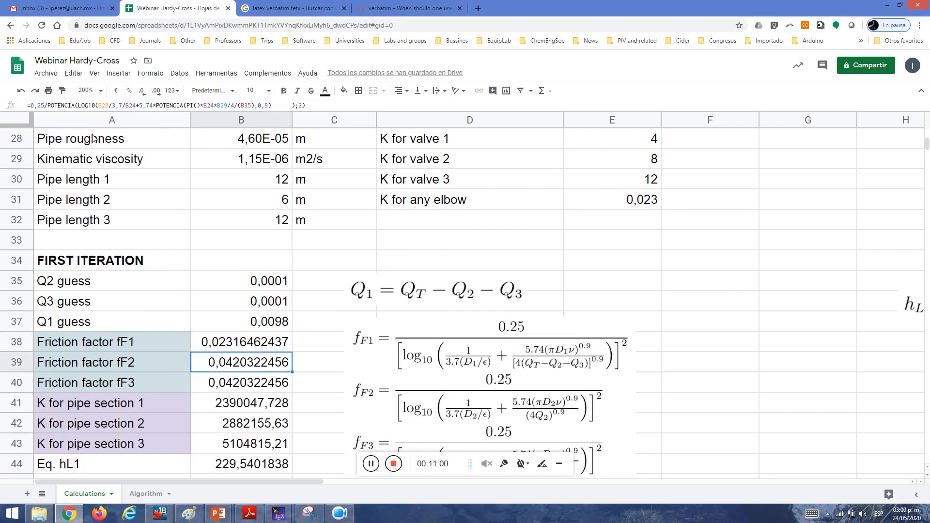
pyautogui.click(226, 384)
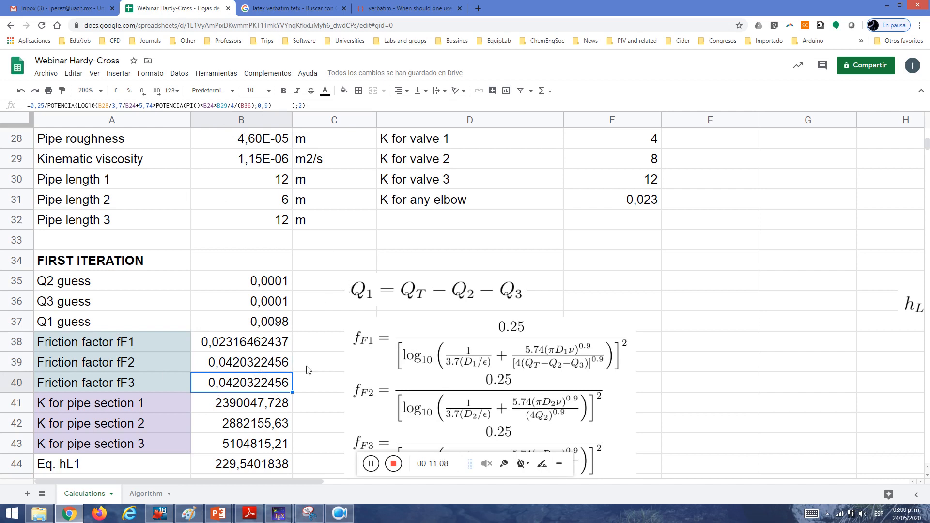
# - Compare the K formulas for pipe sections 1, 2 and 3 with the elbow, valve and friction terms in their equations
pyautogui.click(371, 464)
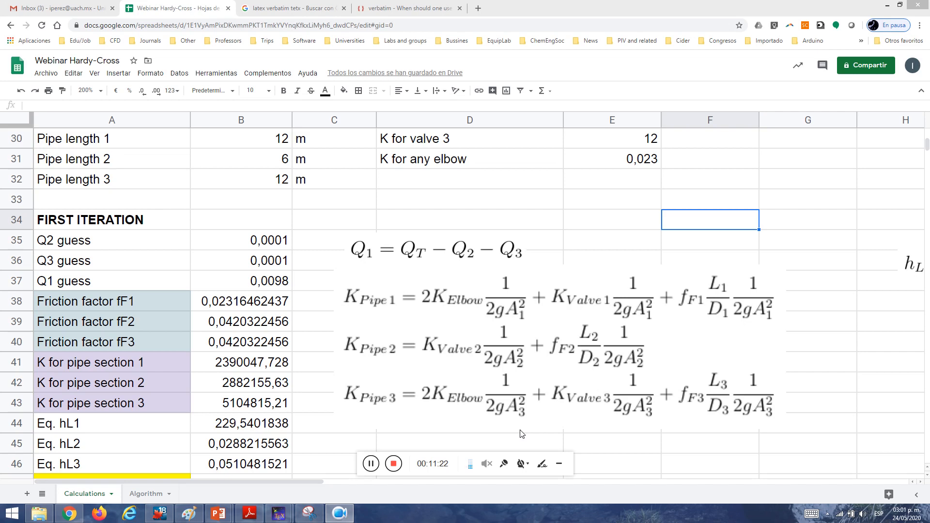
pyautogui.click(526, 295)
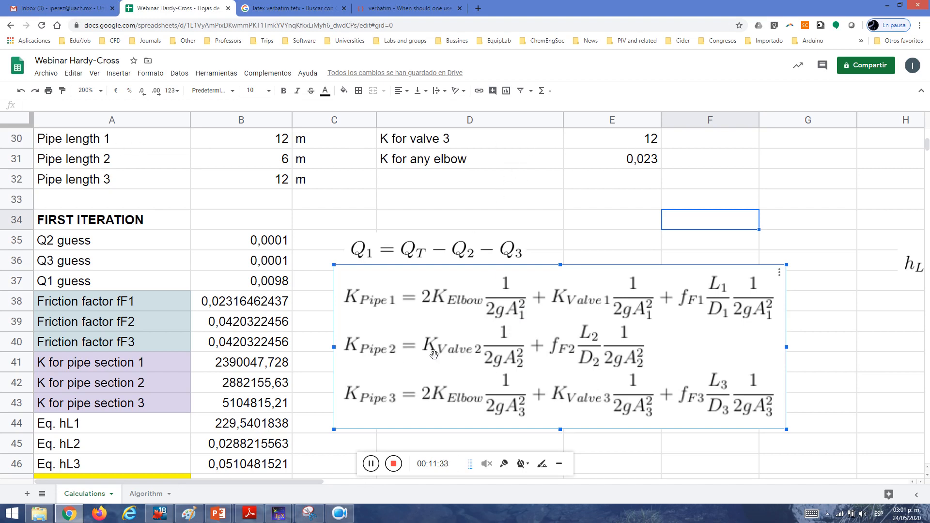
pyautogui.click(245, 367)
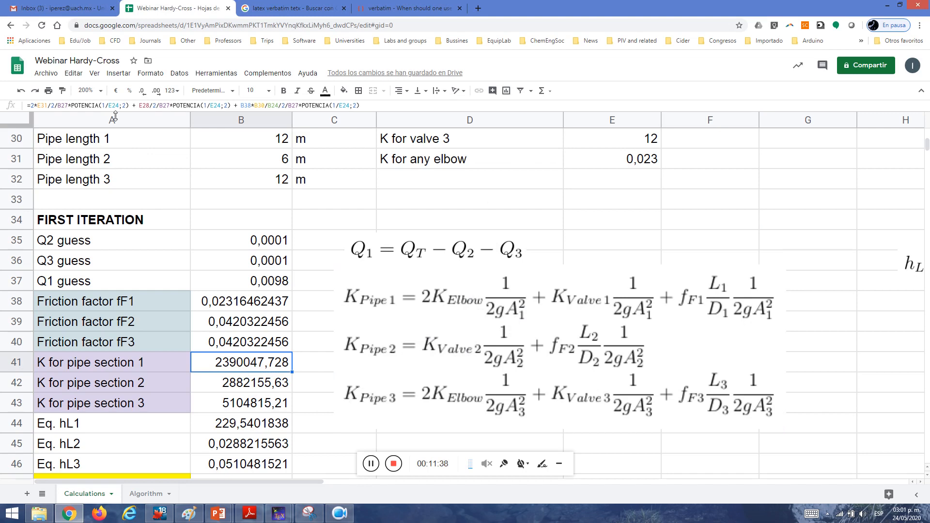
pyautogui.click(269, 382)
pyautogui.click(269, 401)
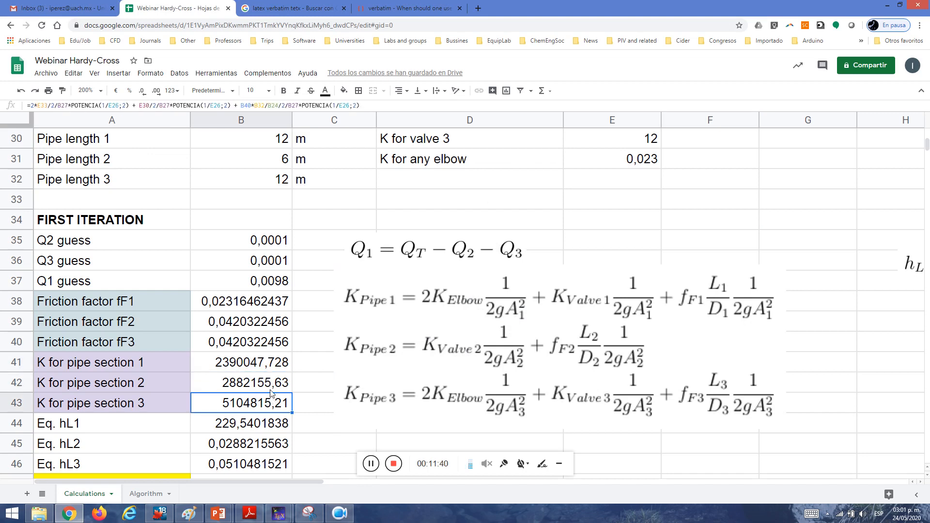
pyautogui.click(271, 367)
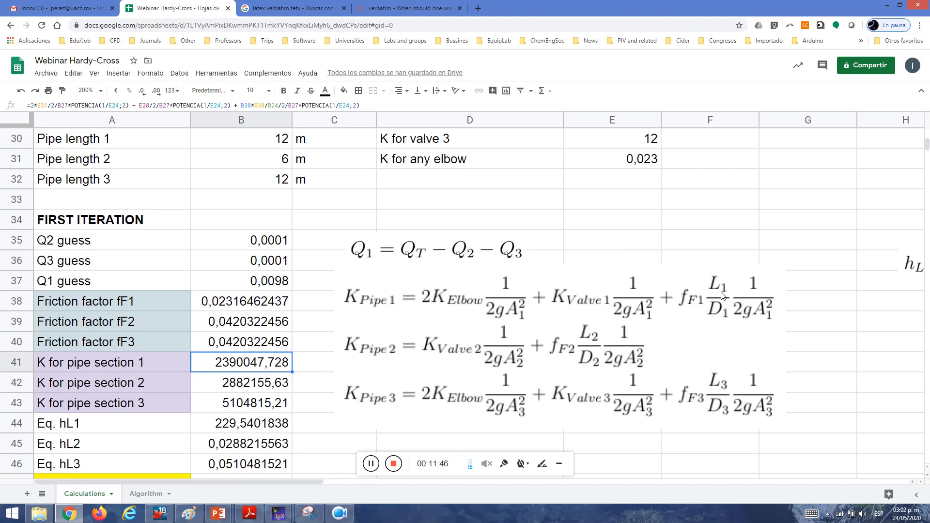
pyautogui.click(691, 303)
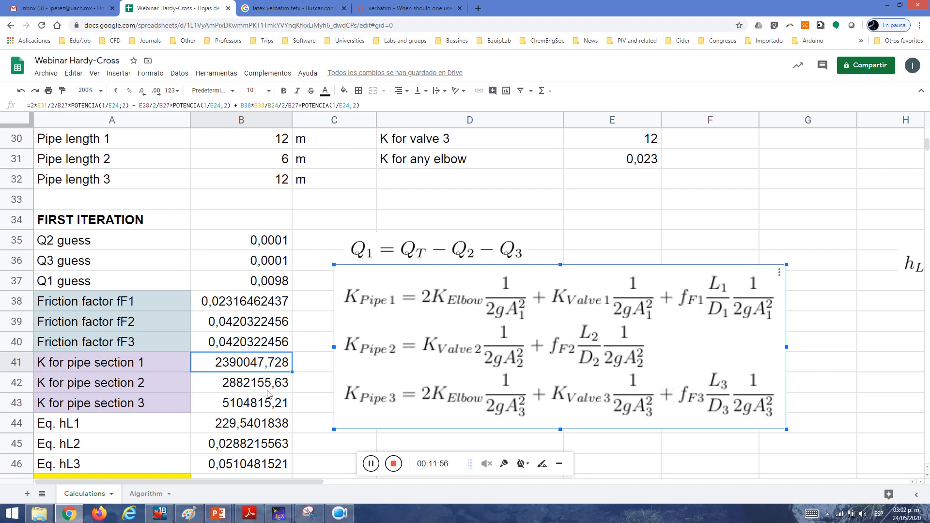
pyautogui.click(315, 388)
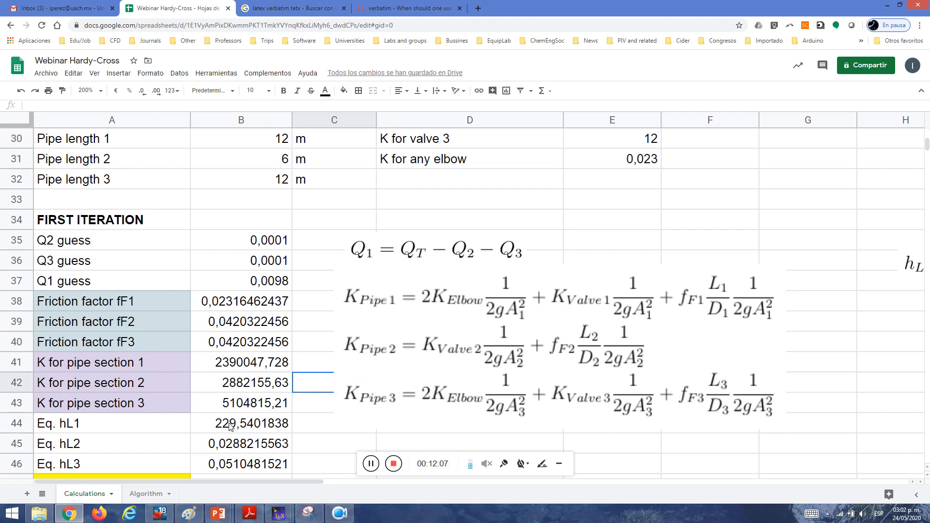
# - Examine the head loss equations for the three branches and inspect the hL1 formula in cell B44
pyautogui.click(371, 463)
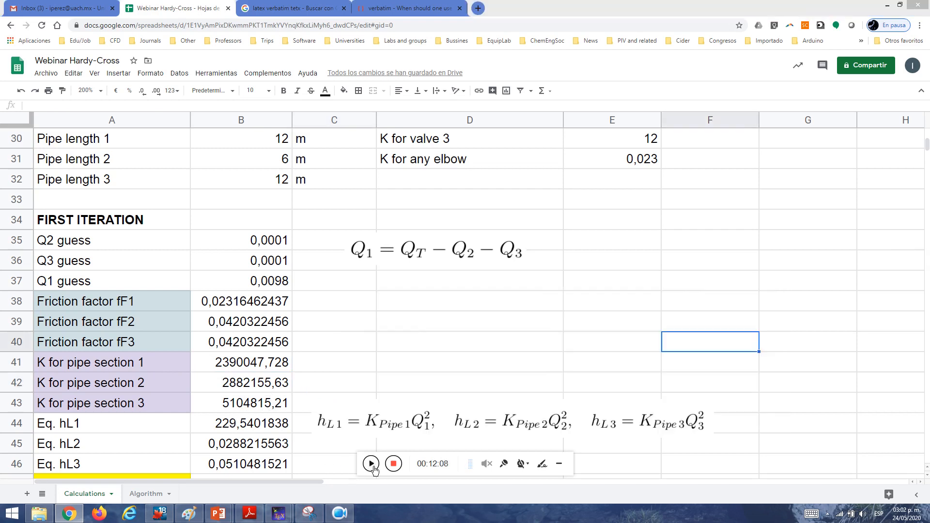
pyautogui.click(371, 463)
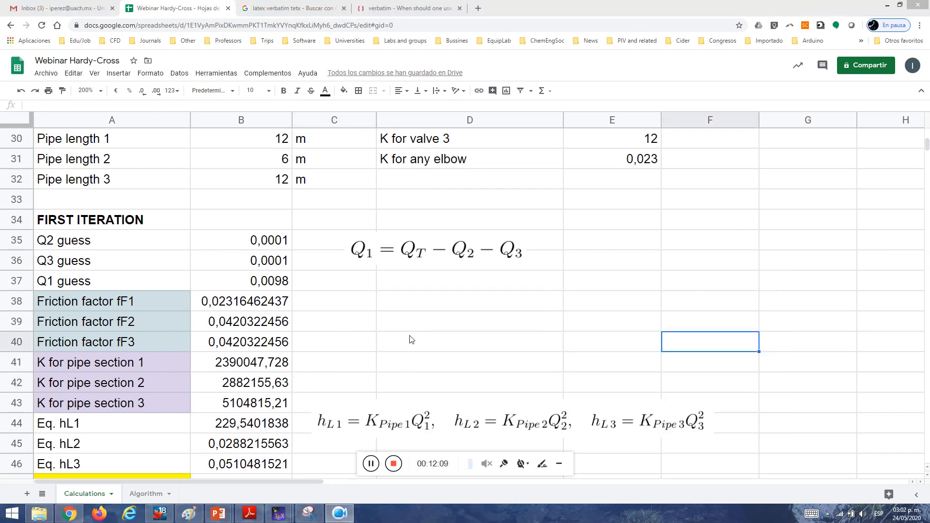
pyautogui.click(560, 465)
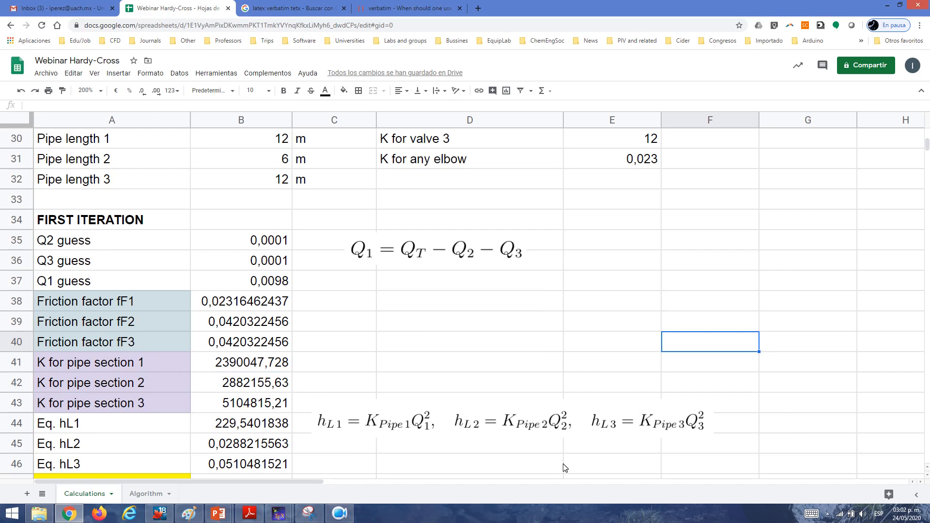
pyautogui.click(538, 430)
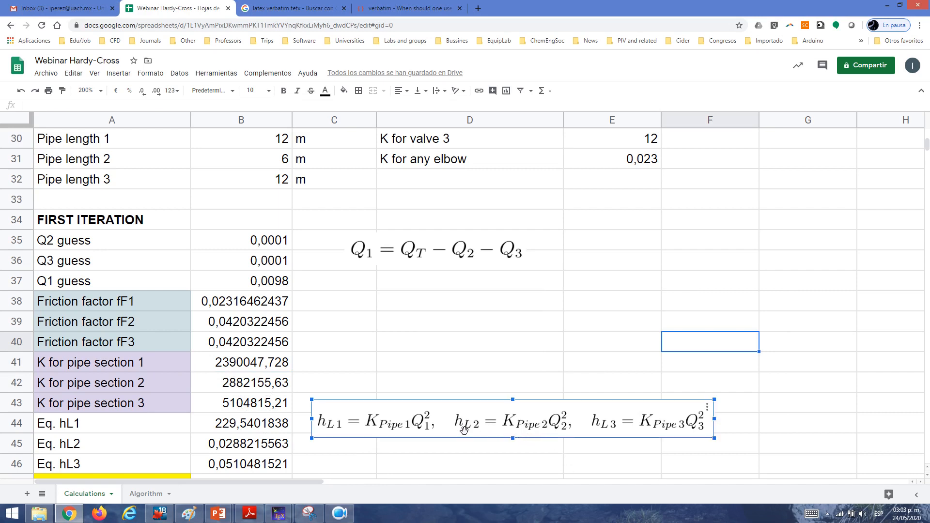
pyautogui.click(266, 429)
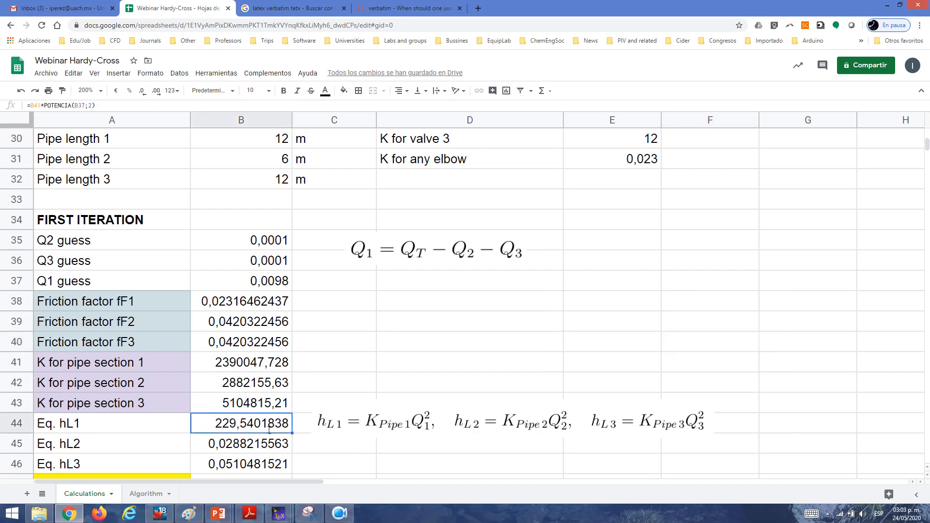
pyautogui.doubleClick(269, 429)
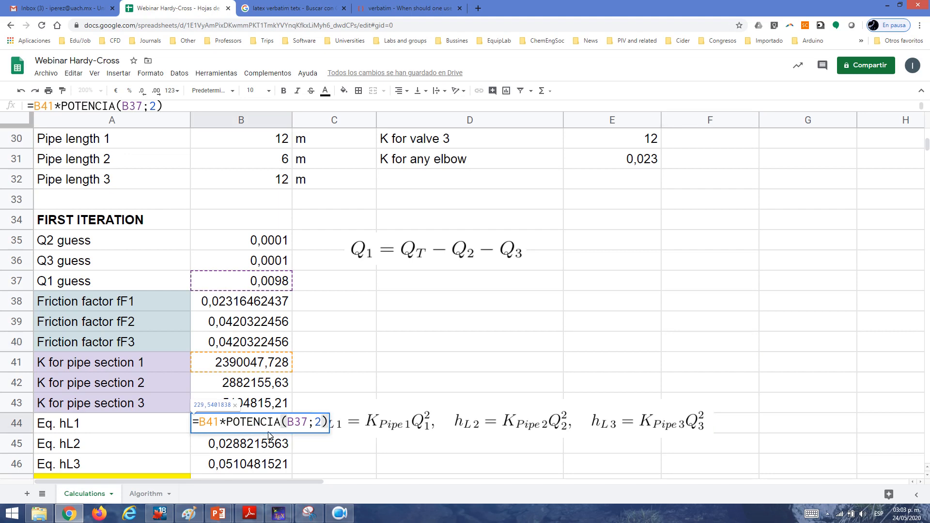
pyautogui.press('Return')
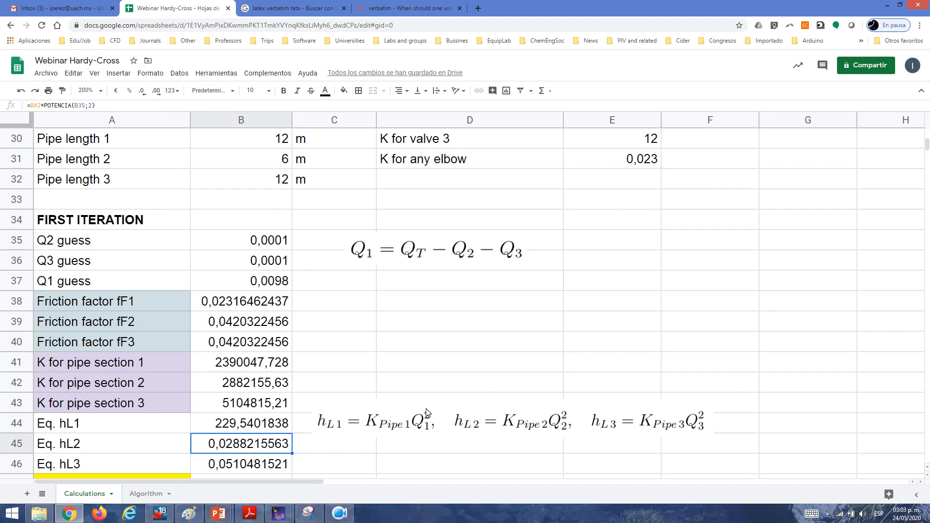
# - Review the head loss balance equations for loops 1 and 2 against the first-iteration balance rows
pyautogui.click(335, 514)
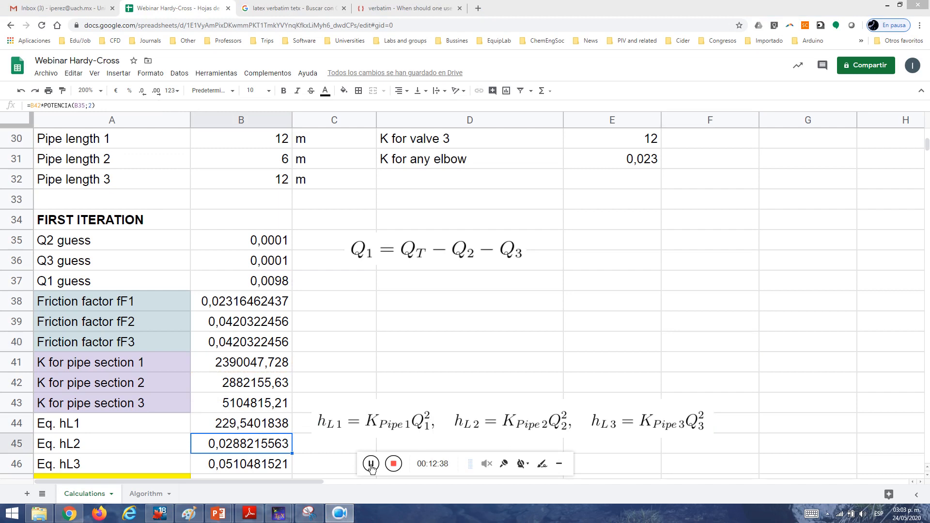
pyautogui.scroll(-3, 571, 409)
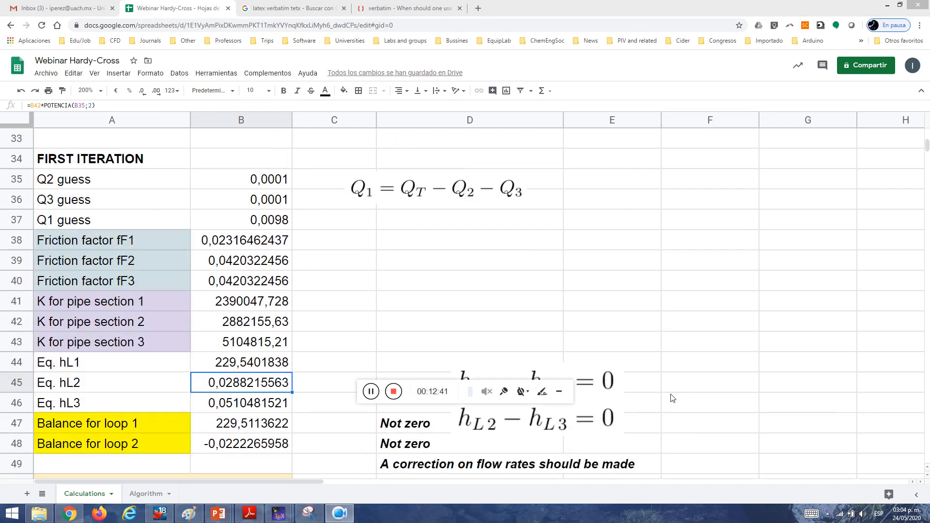
pyautogui.click(560, 391)
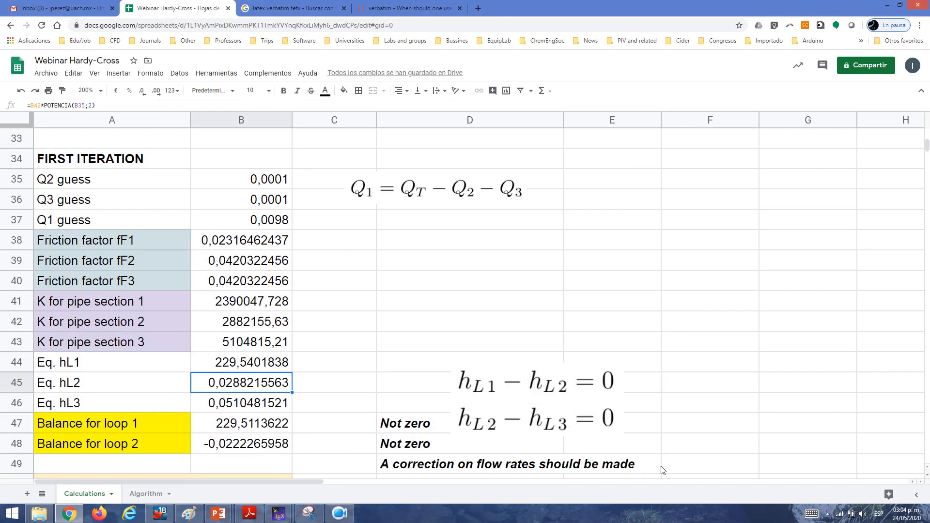
pyautogui.click(523, 408)
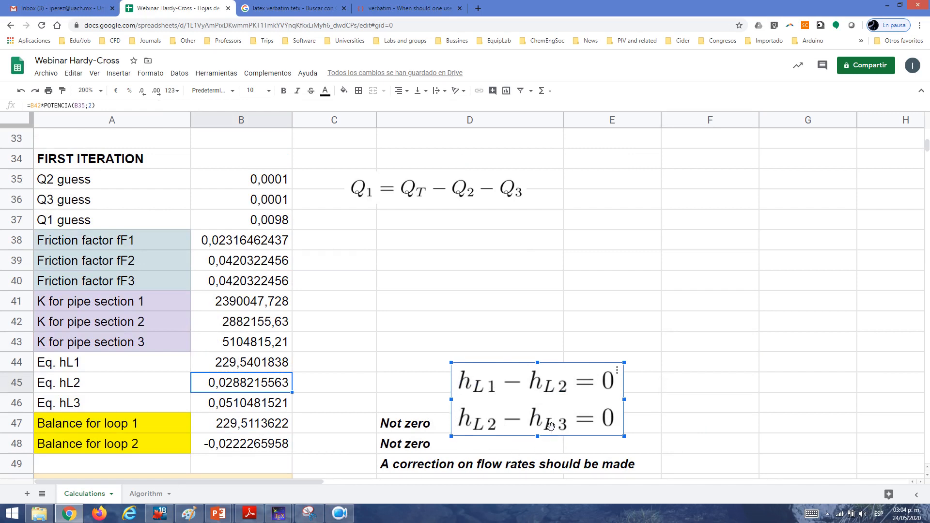
# - Check the loop 1 and loop 2 balance formulas in B47 and B48 and the flow rate correction note in D49
pyautogui.click(226, 430)
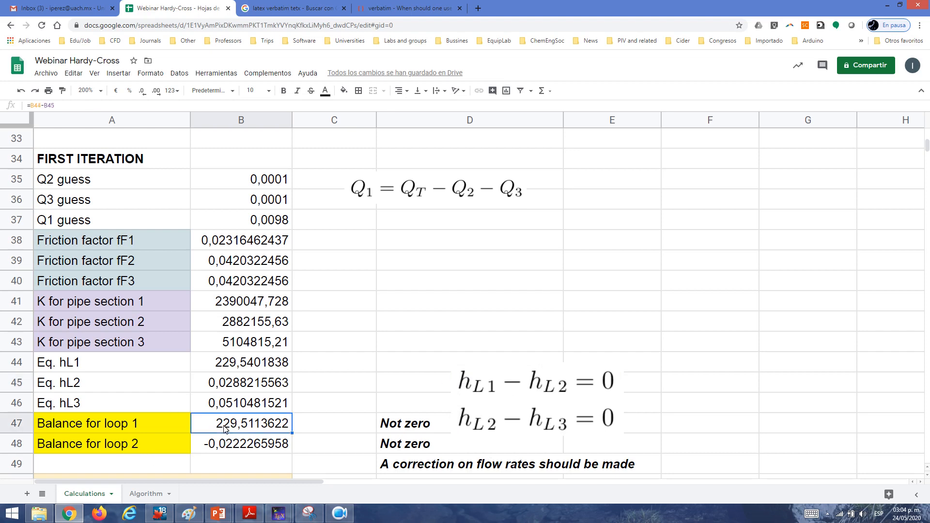
pyautogui.click(225, 450)
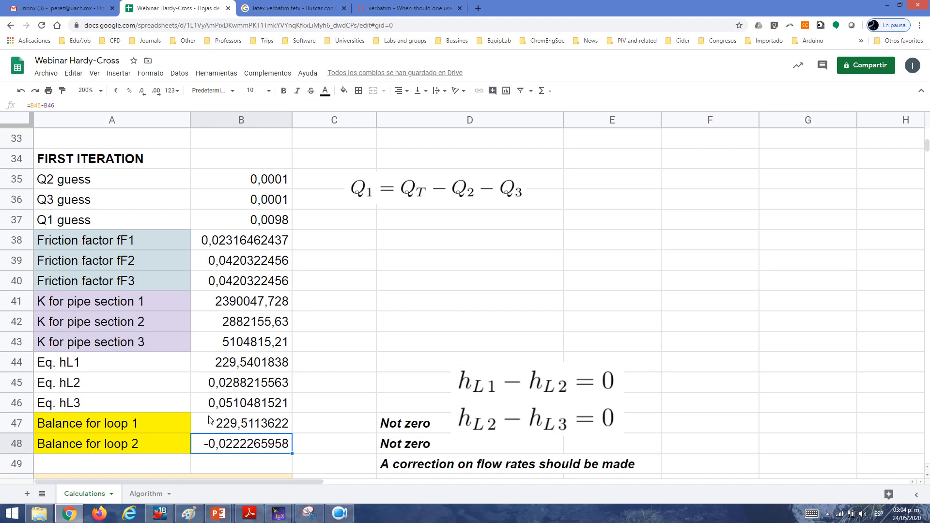
pyautogui.click(214, 428)
pyautogui.doubleClick(215, 428)
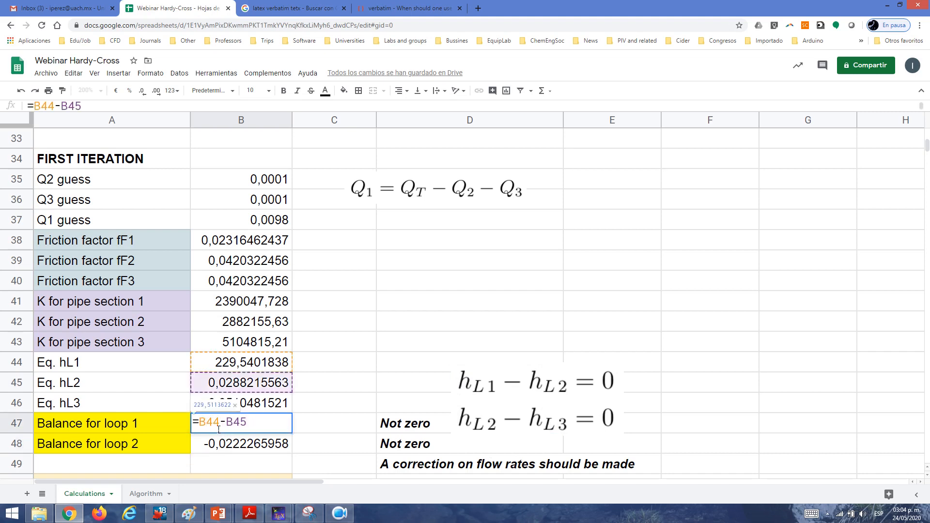
pyautogui.press('Return')
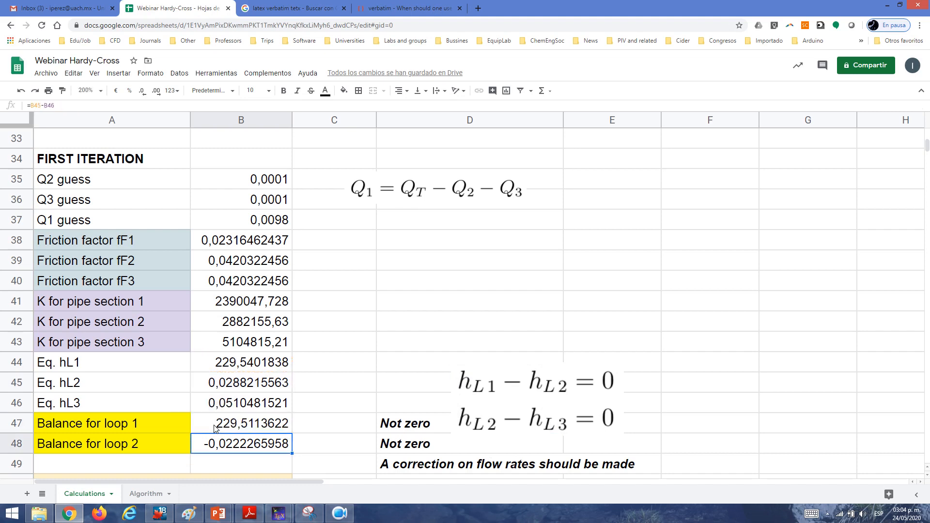
pyautogui.doubleClick(256, 447)
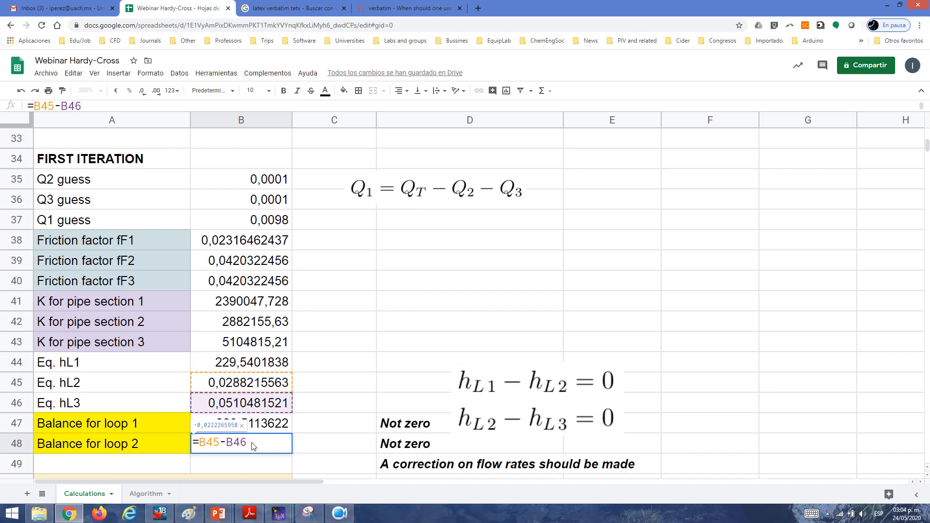
pyautogui.press('Return')
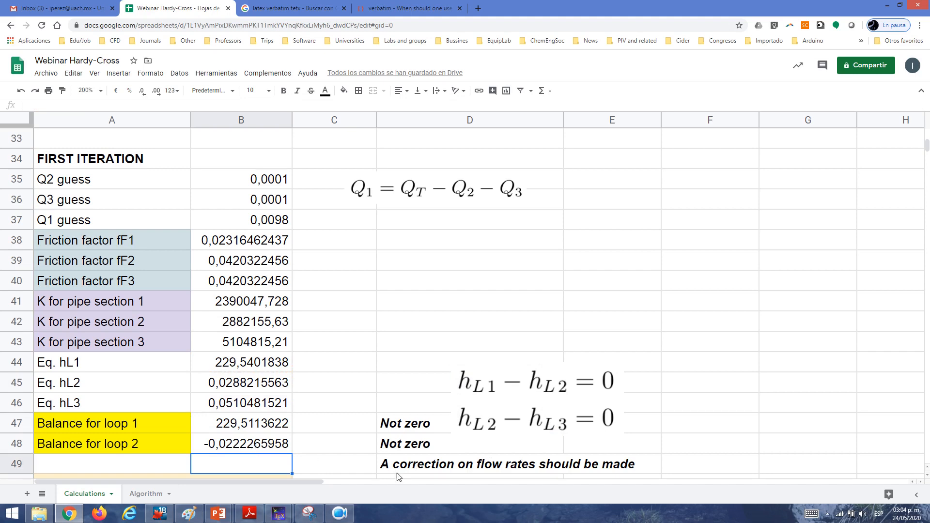
pyautogui.click(415, 466)
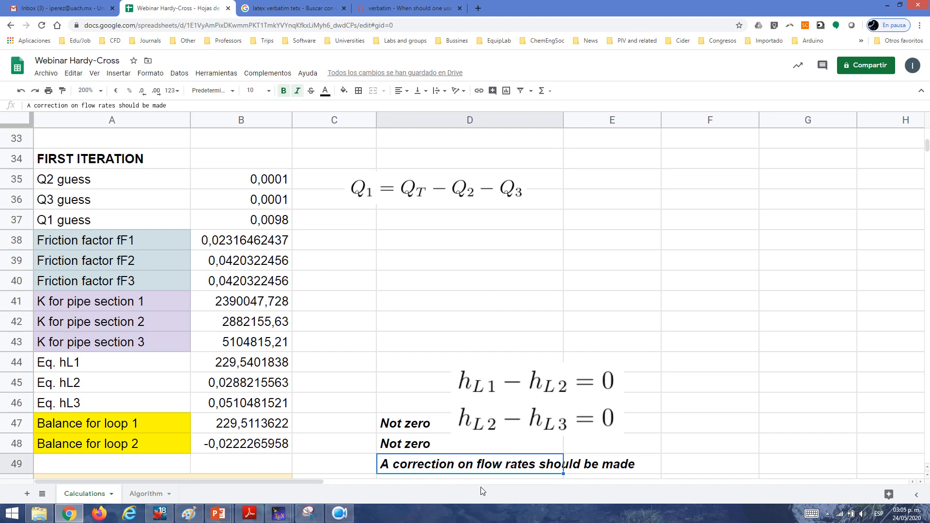
# - Compare the algorithm's SumKQL1 and SumKQL2 equations with the loss coefficient summation formulas in C50 and C51 of the Calculations sheet
pyautogui.click(337, 516)
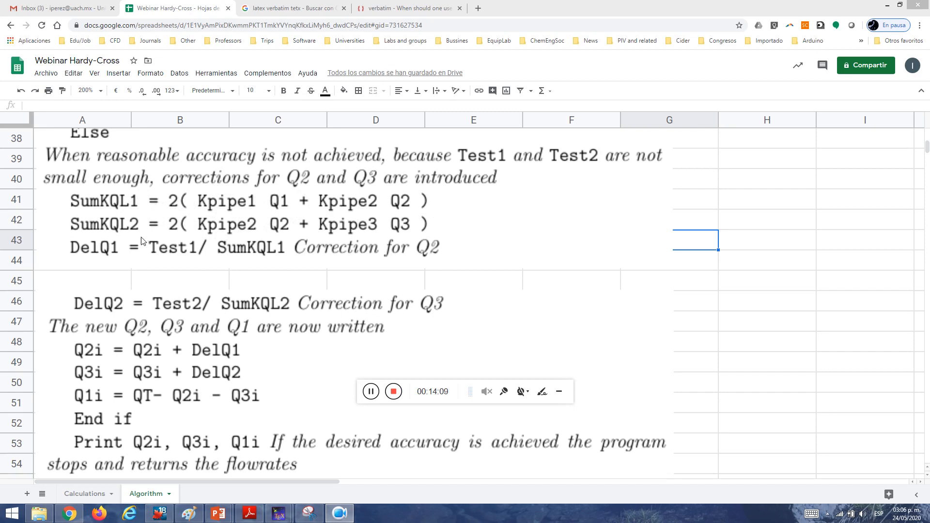
pyautogui.click(69, 513)
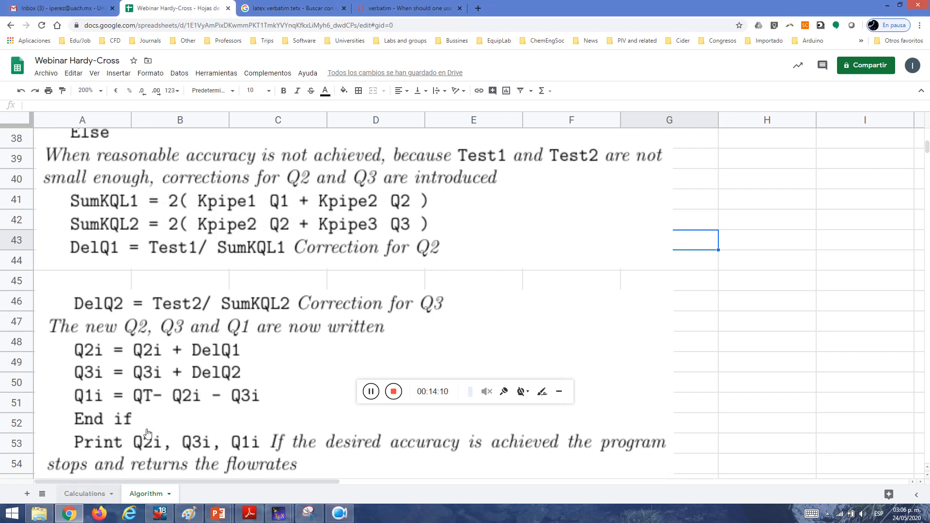
pyautogui.click(85, 494)
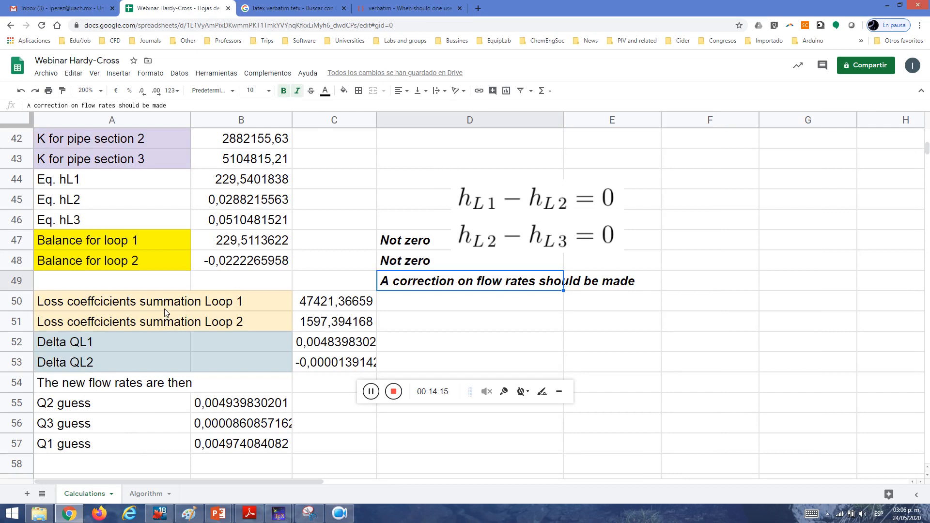
pyautogui.click(315, 306)
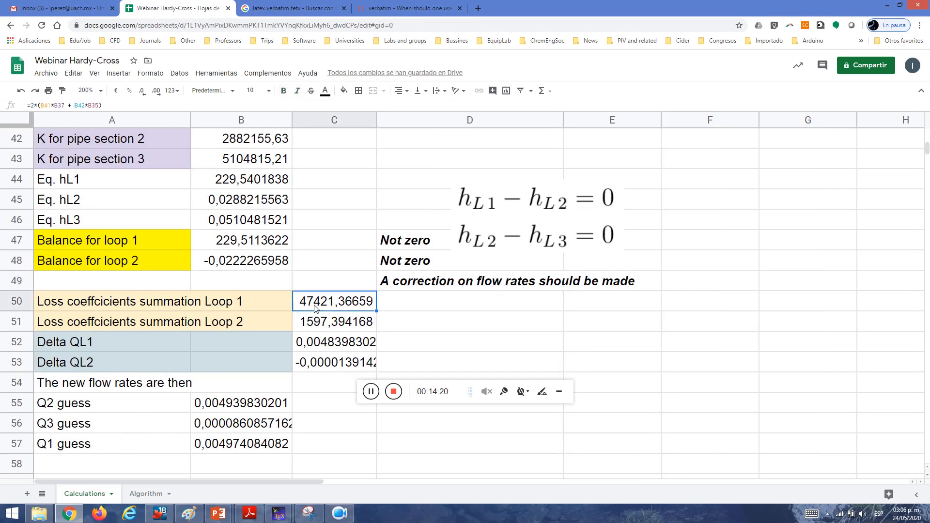
pyautogui.click(316, 327)
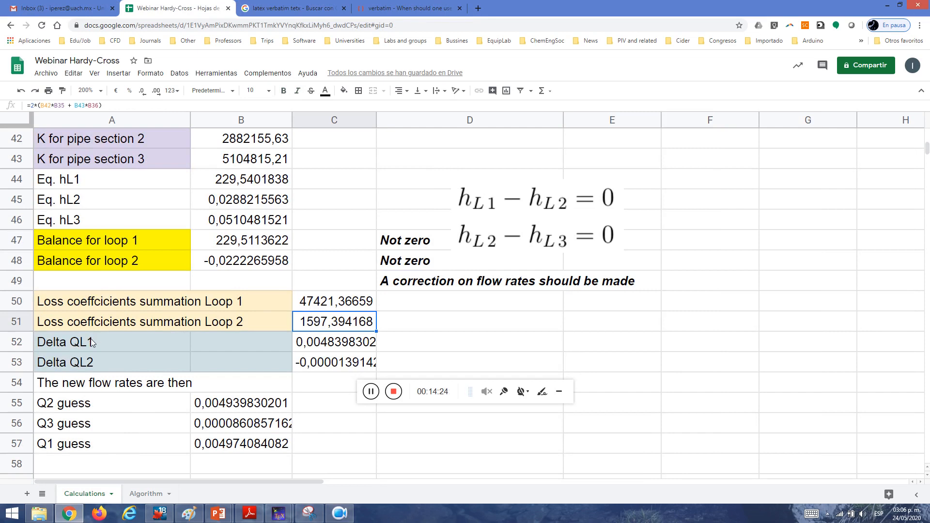
# - Relate the DelQ1 and DelQ2 correction equations on the Algorithm sheet to the loop balances in B47 and B48 of the Calculations sheet
pyautogui.click(138, 492)
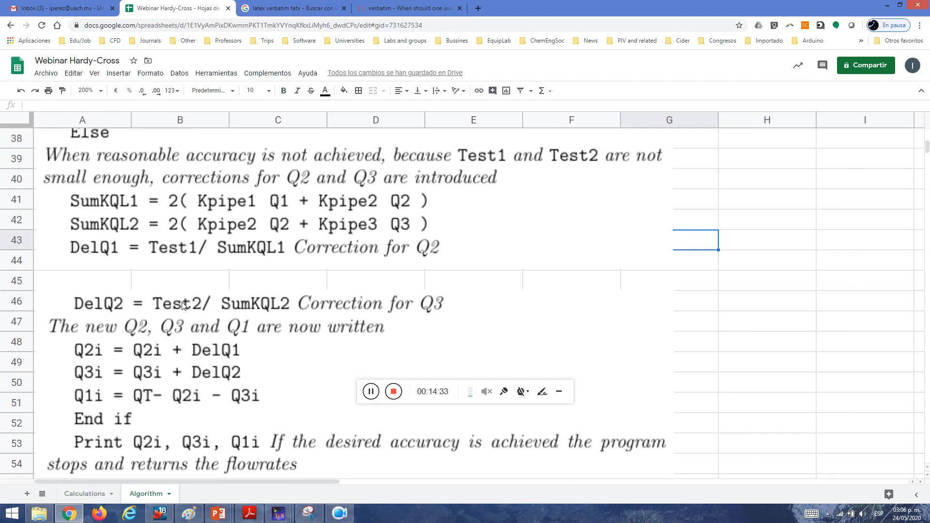
pyautogui.click(99, 494)
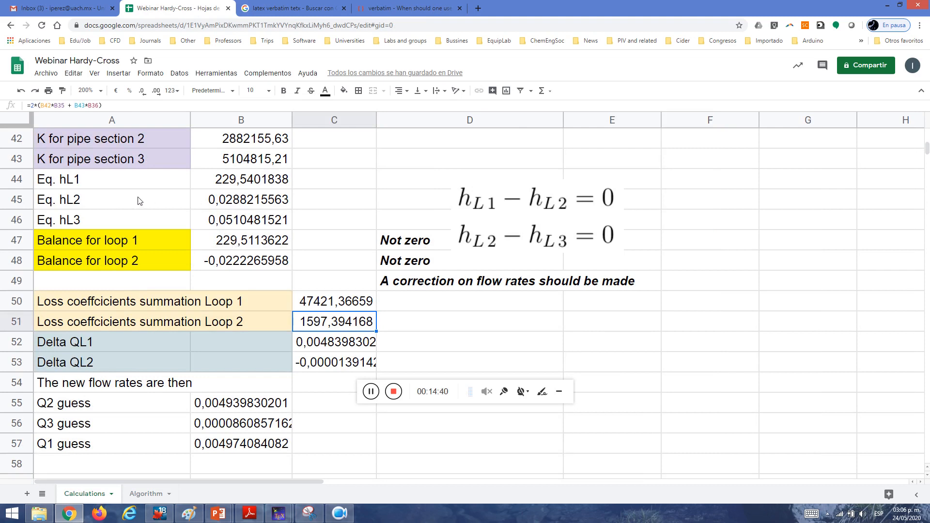
pyautogui.click(227, 245)
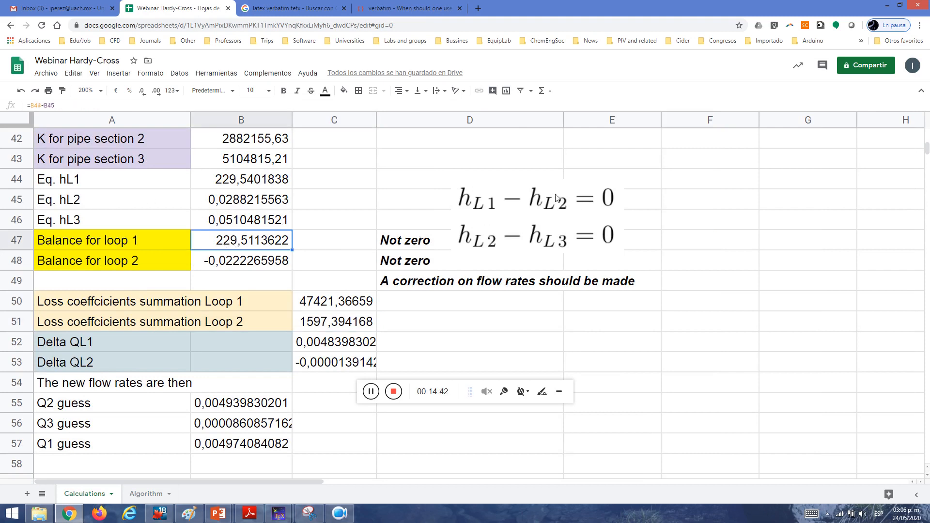
pyautogui.click(267, 265)
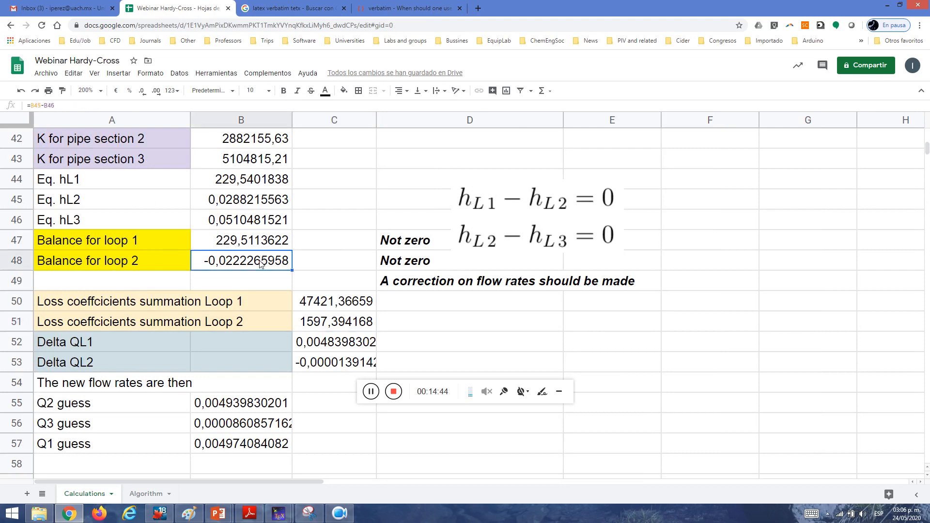
pyautogui.click(258, 245)
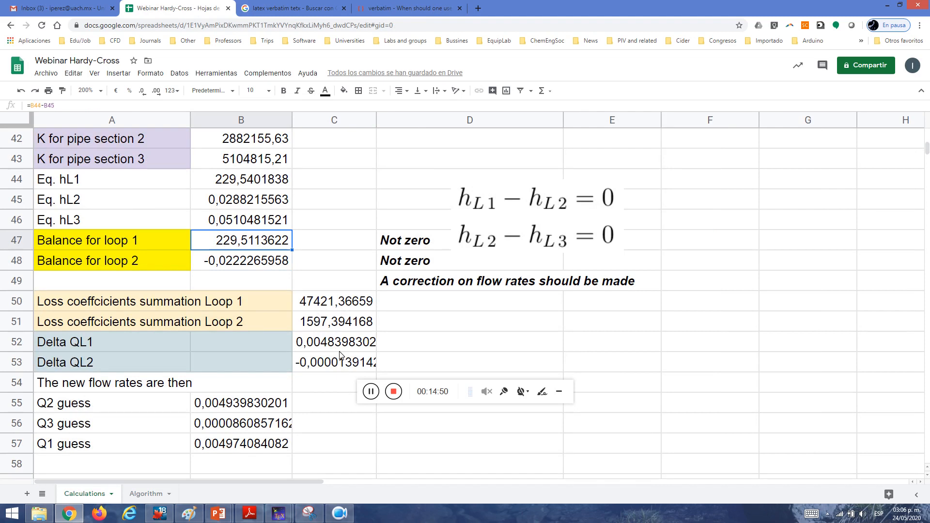
# - Compare the algorithm's new flow rate equations with the updated Q2, Q3 and Q1 guess formulas in B55 to B57
pyautogui.click(146, 494)
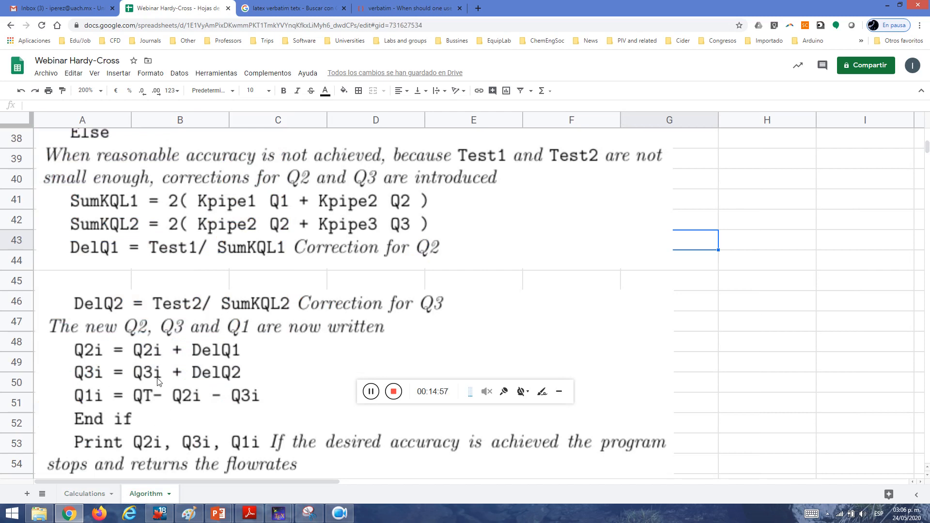
pyautogui.click(107, 493)
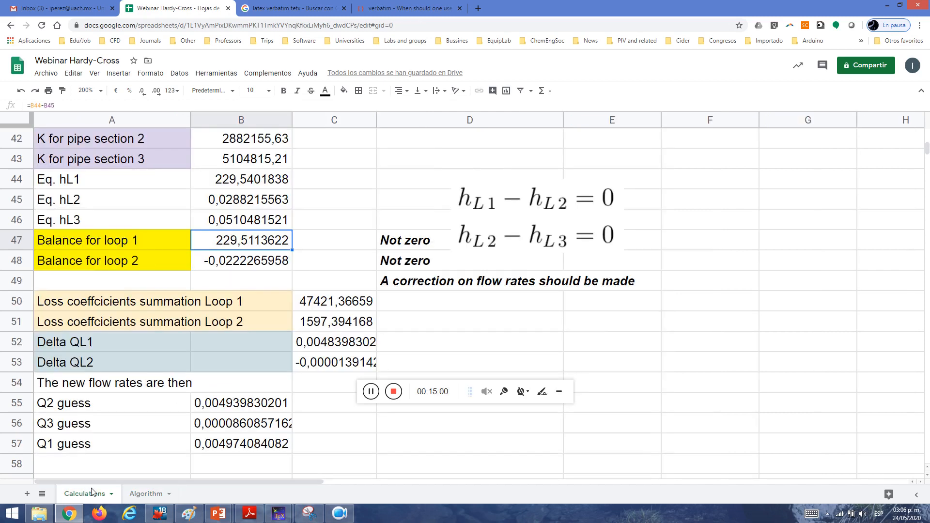
pyautogui.click(240, 409)
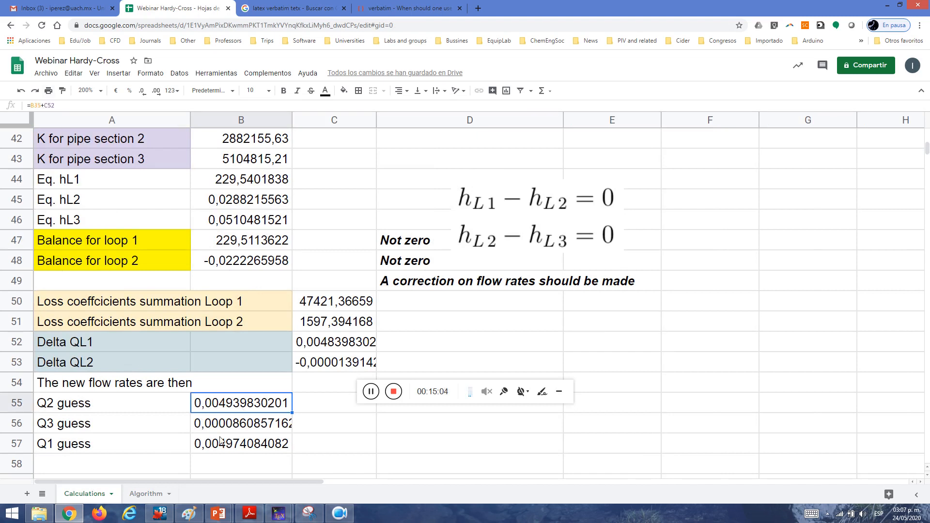
pyautogui.press('Down')
pyautogui.press('Down')
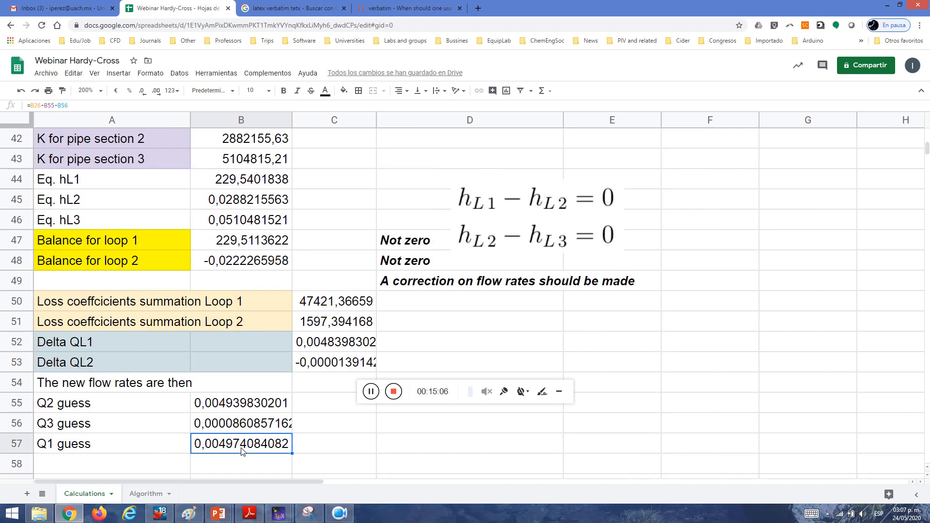
pyautogui.click(316, 430)
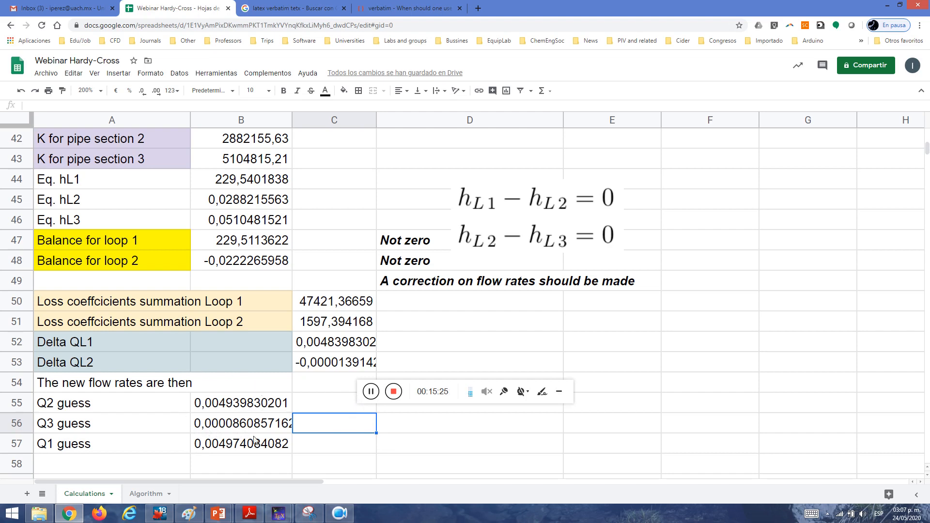
pyautogui.moveTo(161, 408); pyautogui.dragTo(230, 450)
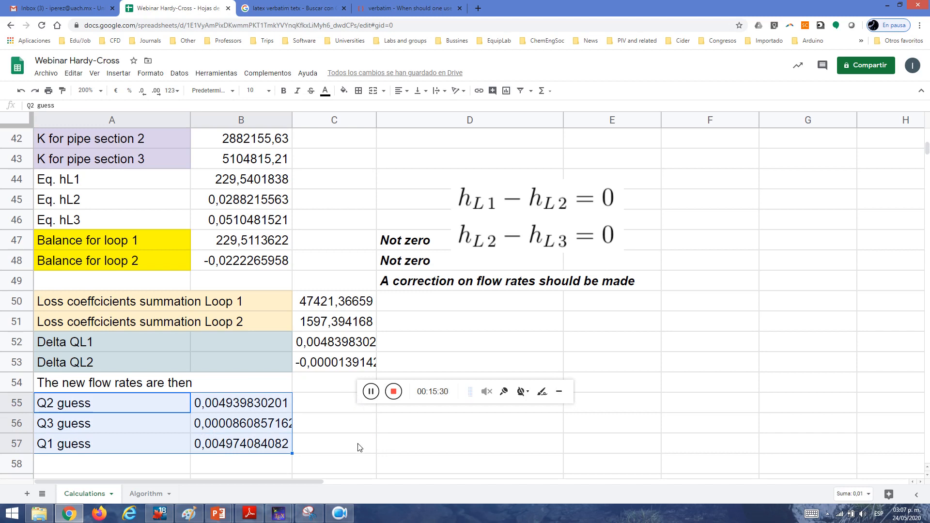
# - Revisit the head loss equations for both loops alongside their first-iteration balances in B47 and B48
pyautogui.click(516, 219)
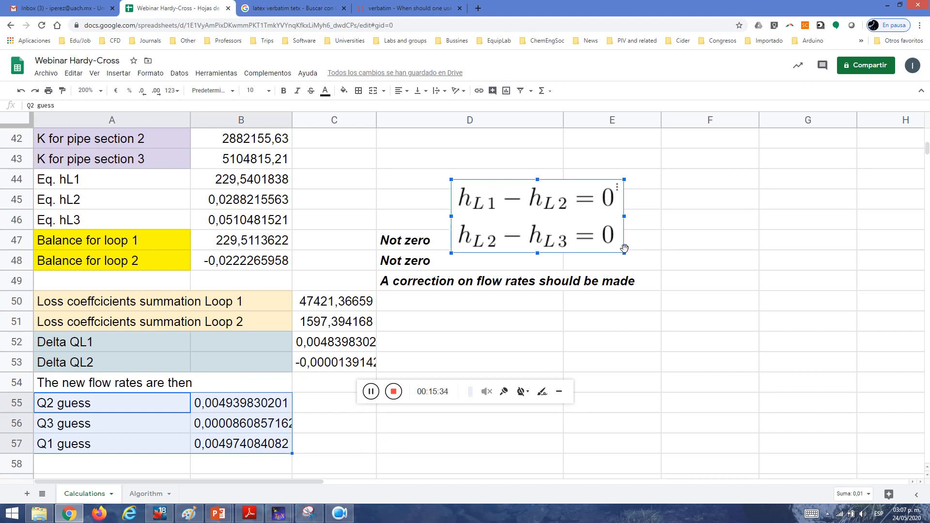
pyautogui.click(244, 251)
pyautogui.click(245, 264)
pyautogui.click(244, 250)
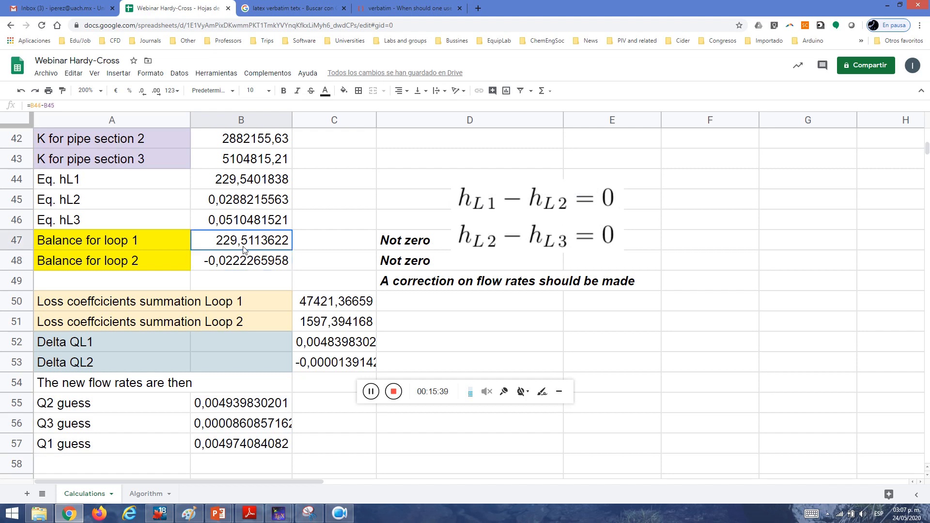
pyautogui.click(248, 268)
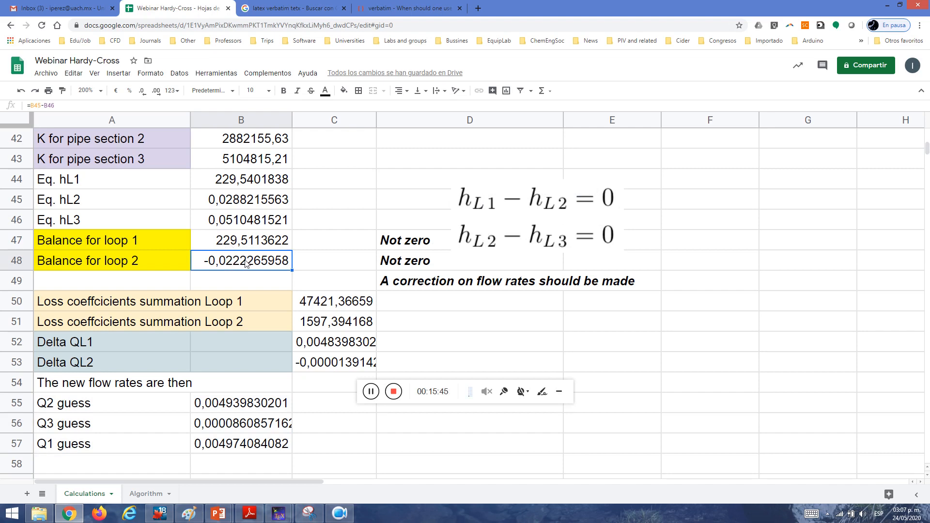
# - Review the Q2, Q3 and Q1 guesses carried into the second iteration in rows 60 to 62
pyautogui.click(371, 393)
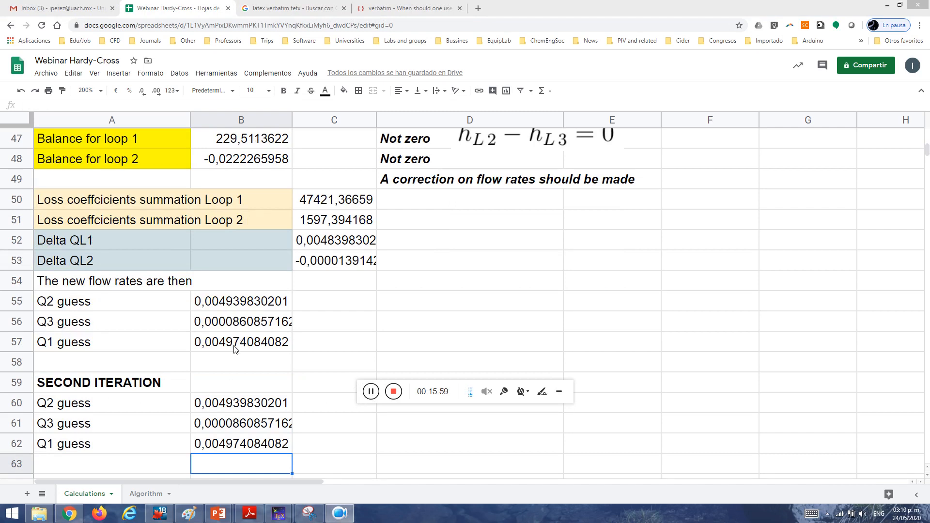
pyautogui.click(150, 408)
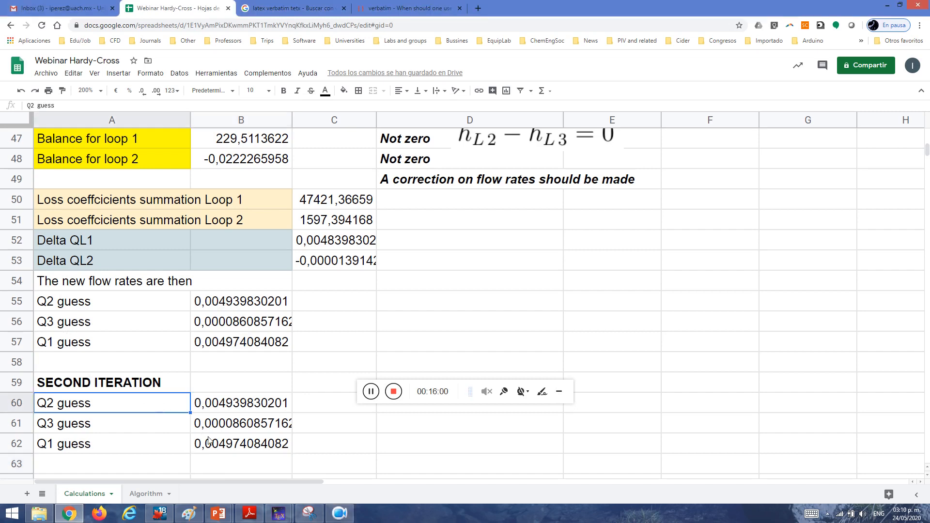
pyautogui.click(371, 392)
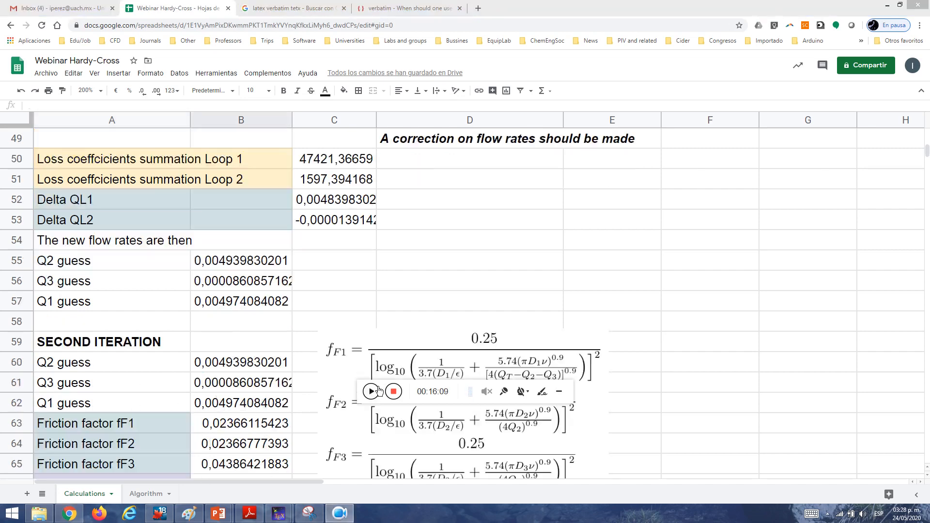
# - Move the friction factor equations image slightly up beside the second iteration so that its top edge lies in row 58
pyautogui.click(561, 393)
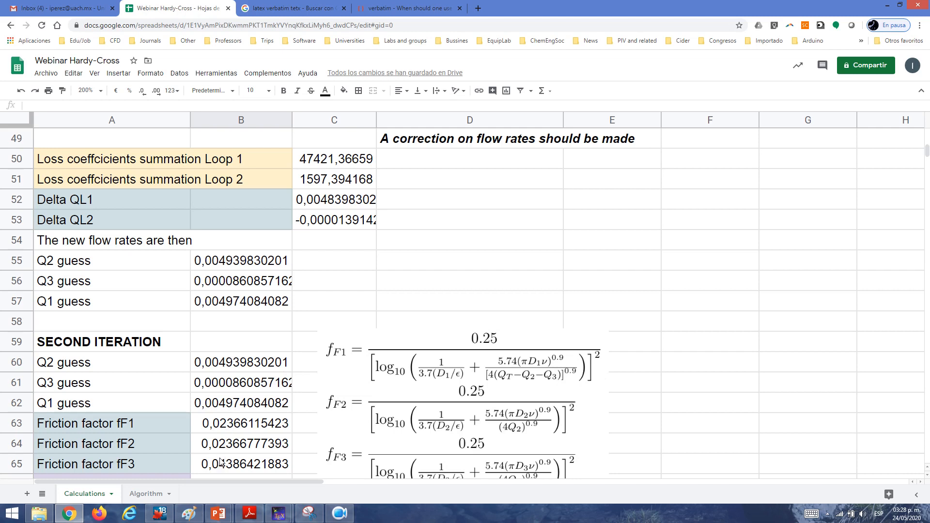
pyautogui.click(520, 413)
pyautogui.moveTo(519, 413); pyautogui.dragTo(522, 396)
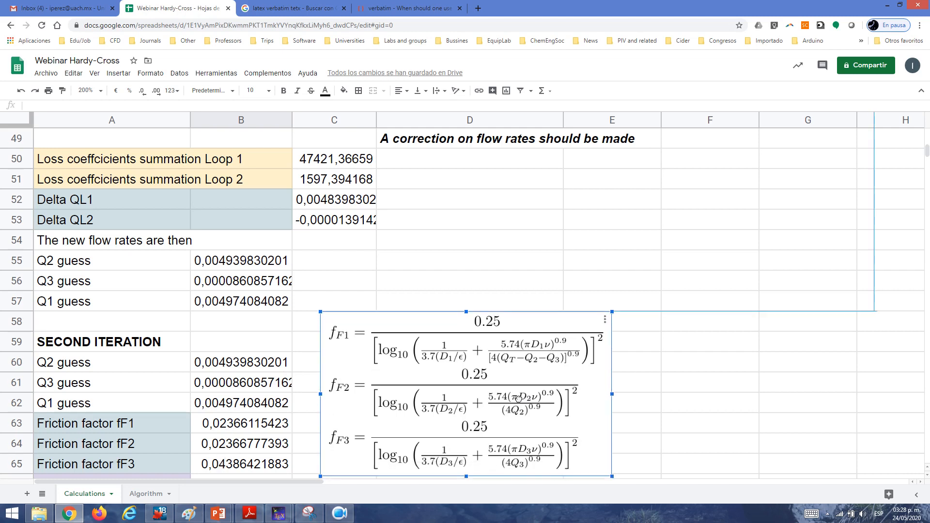
# - Inspect the second-iteration friction factor fF1 formula in B63 and its use of the Q1 guess in B62
pyautogui.click(267, 424)
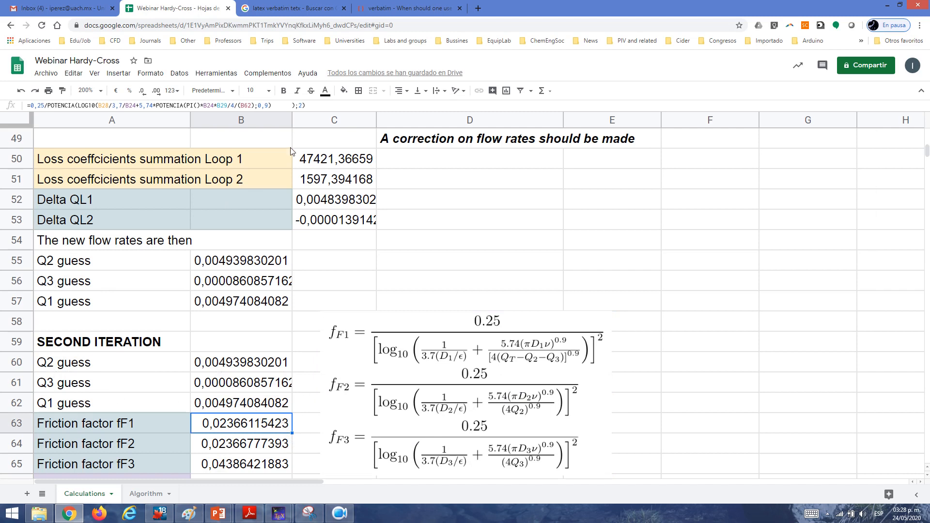
pyautogui.click(322, 109)
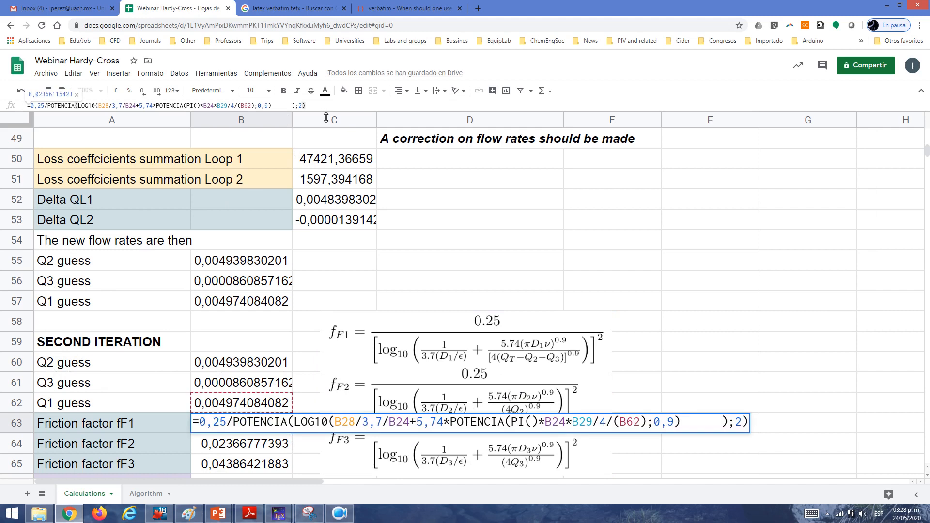
pyautogui.press('Return')
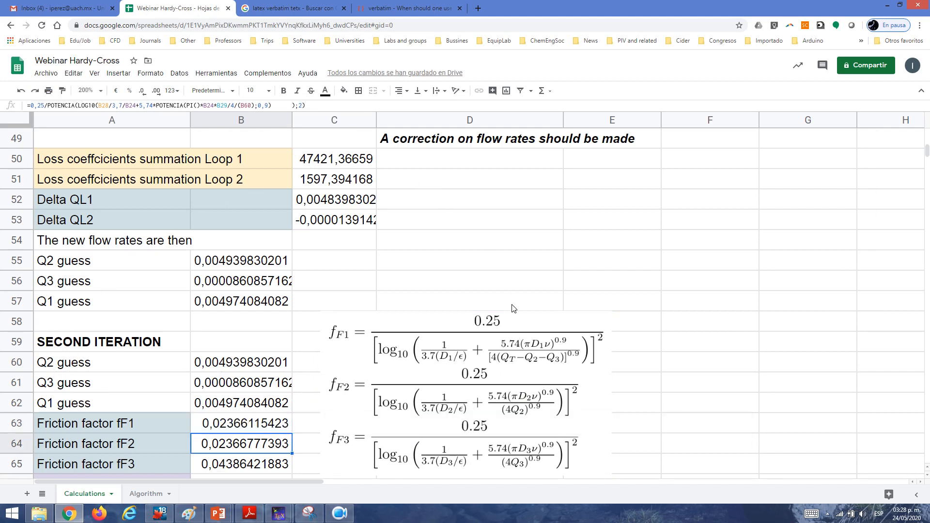
pyautogui.click(339, 513)
pyautogui.click(372, 392)
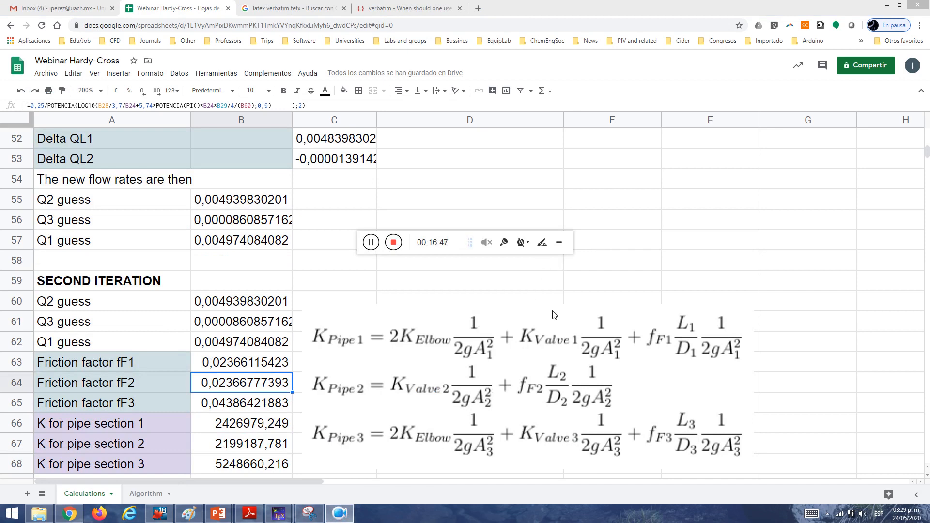
# - Inspect the second-iteration K formulas for pipe sections 3, 2 and 1 in B66:B68 against the K equations image
pyautogui.click(492, 364)
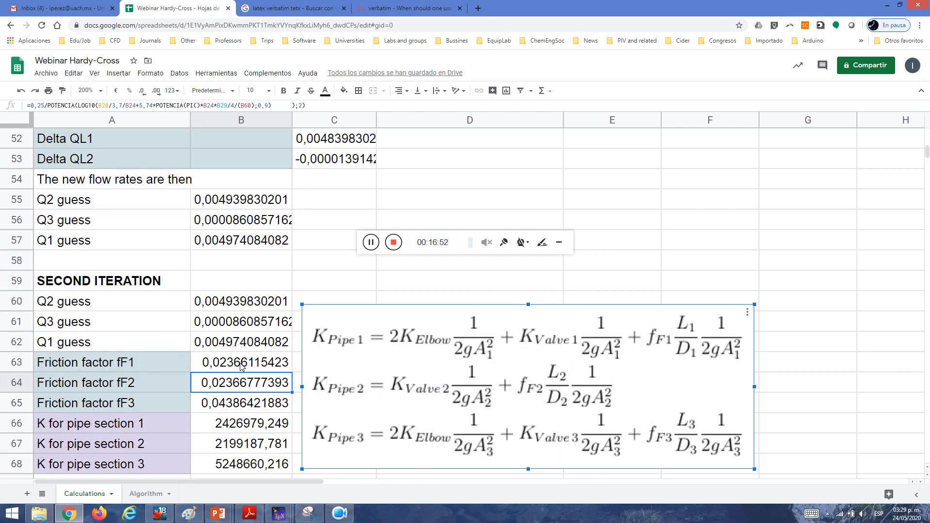
pyautogui.click(232, 464)
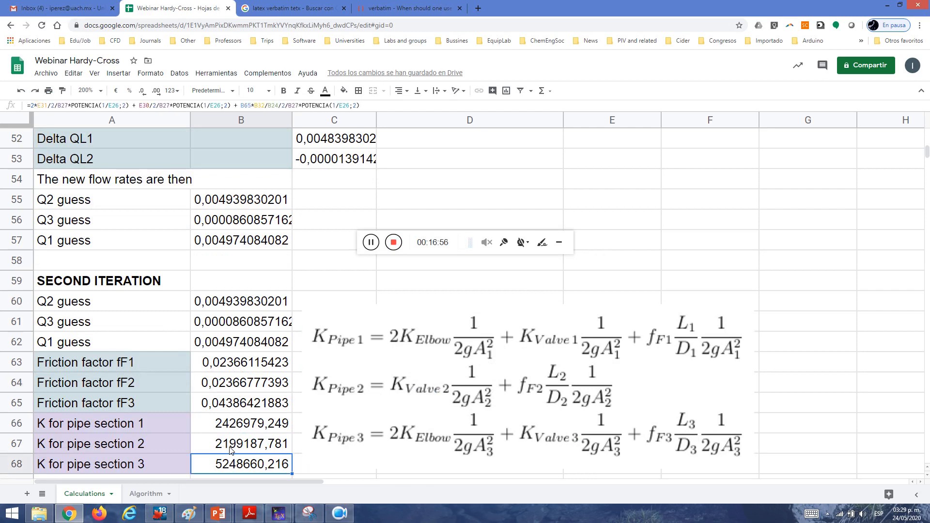
pyautogui.click(230, 449)
pyautogui.click(230, 431)
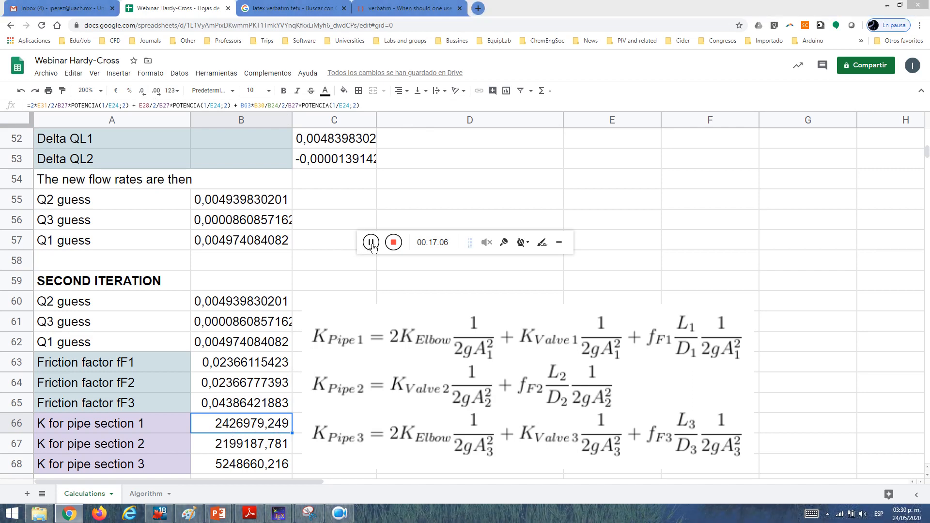
# - Review how the K values in rows 66 to 68 feed the second-iteration head losses in B69:B71, checking the hL2 formula in B70
pyautogui.scroll(-3, 373, 249)
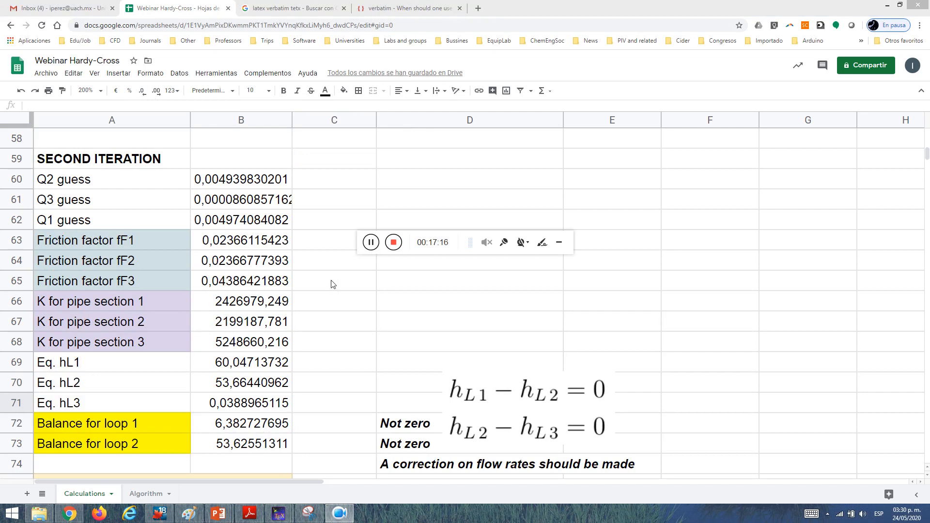
pyautogui.moveTo(158, 301); pyautogui.dragTo(155, 349)
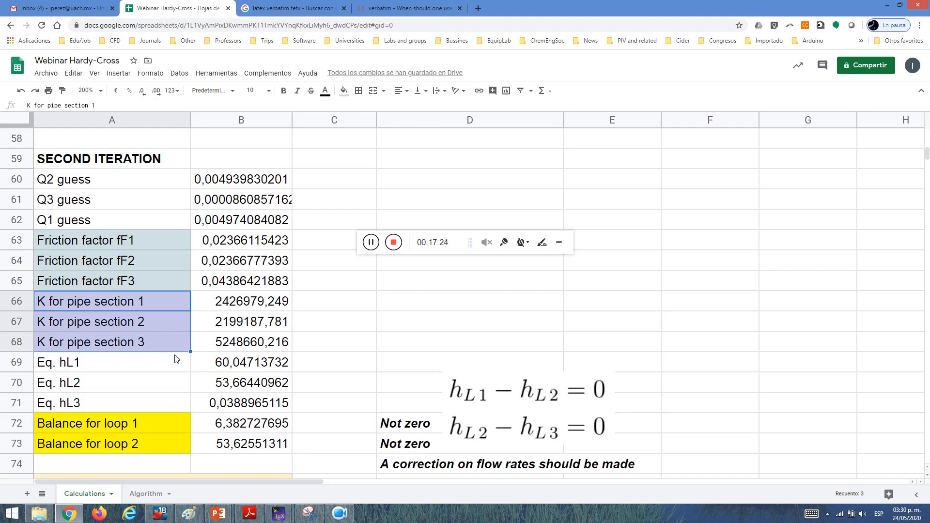
pyautogui.click(175, 368)
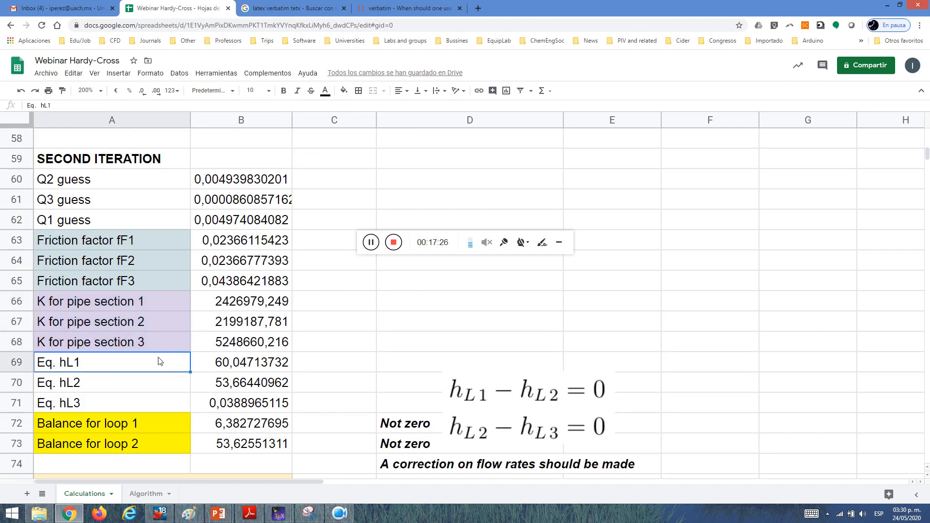
pyautogui.moveTo(151, 369); pyautogui.dragTo(238, 403)
pyautogui.click(360, 385)
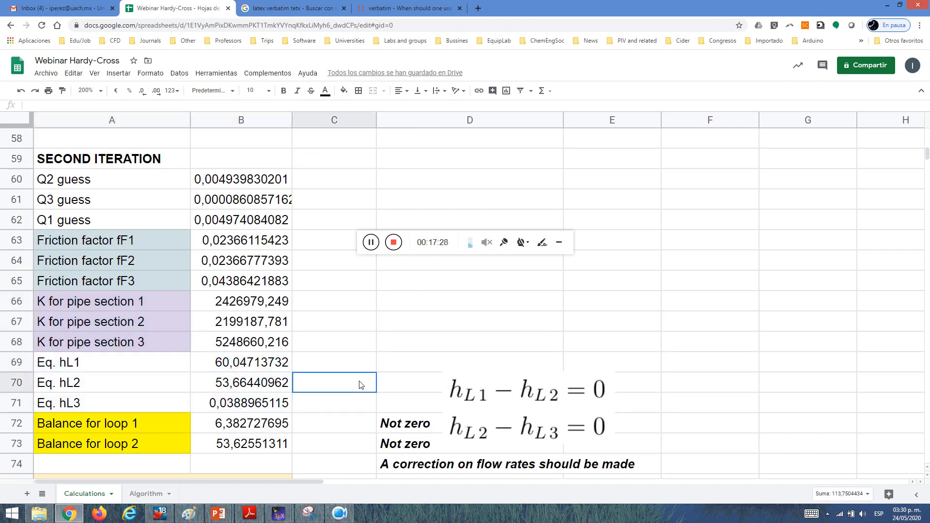
pyautogui.click(247, 388)
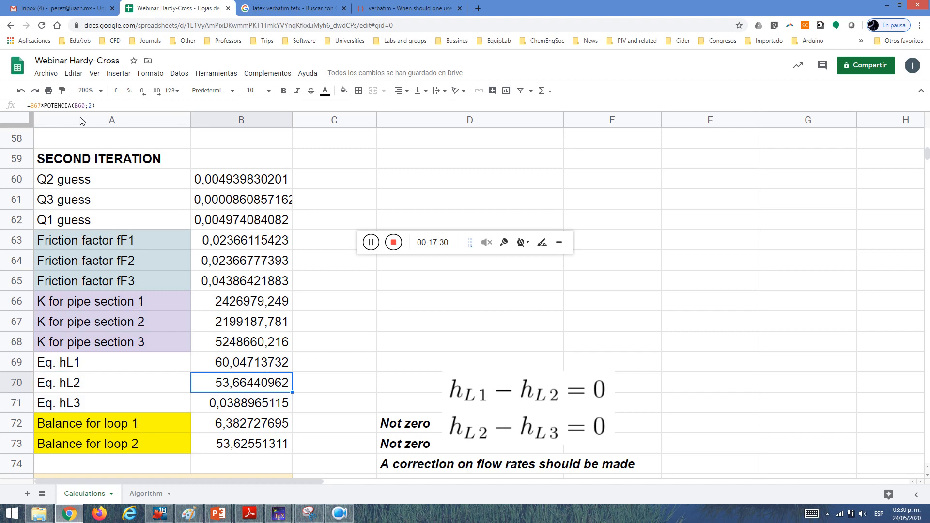
pyautogui.click(316, 394)
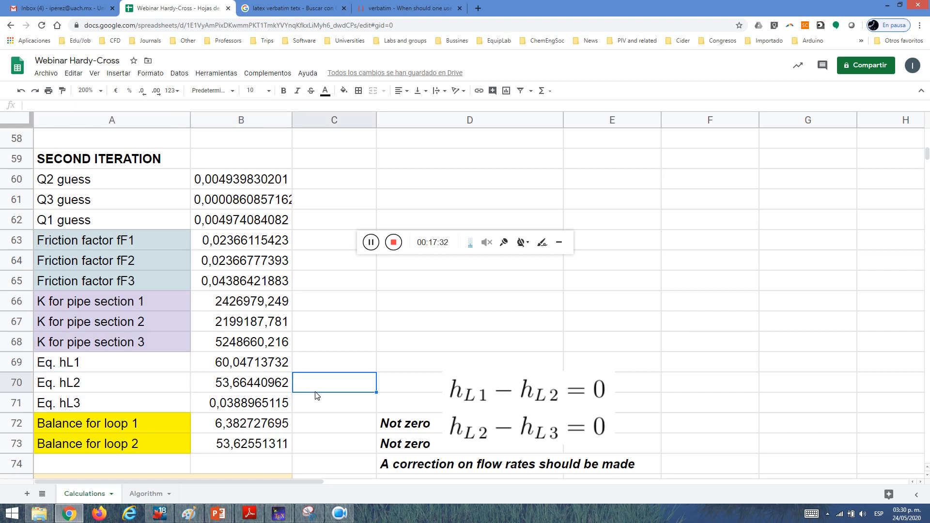
# - Compare the second-iteration loop balances and their head loss balance equations with the first-iteration balances in B47 and B48
pyautogui.click(489, 408)
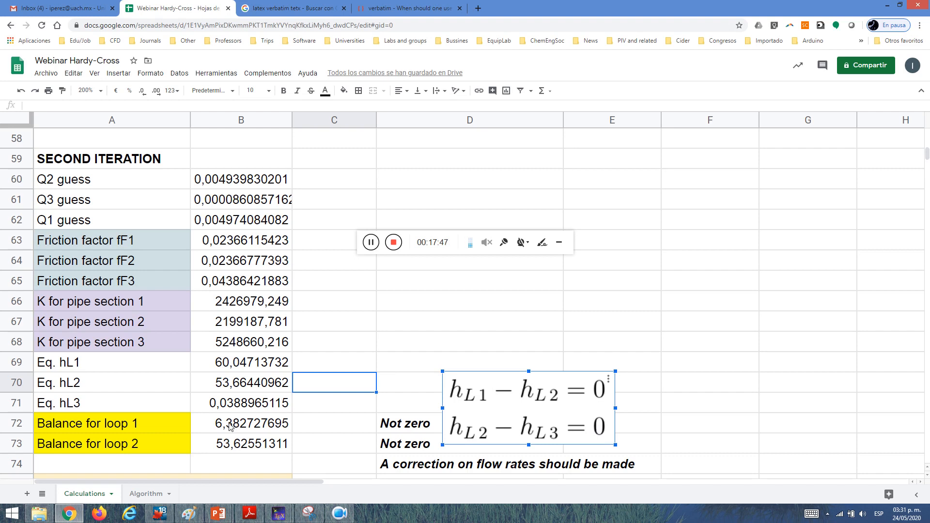
pyautogui.scroll(4, 230, 425)
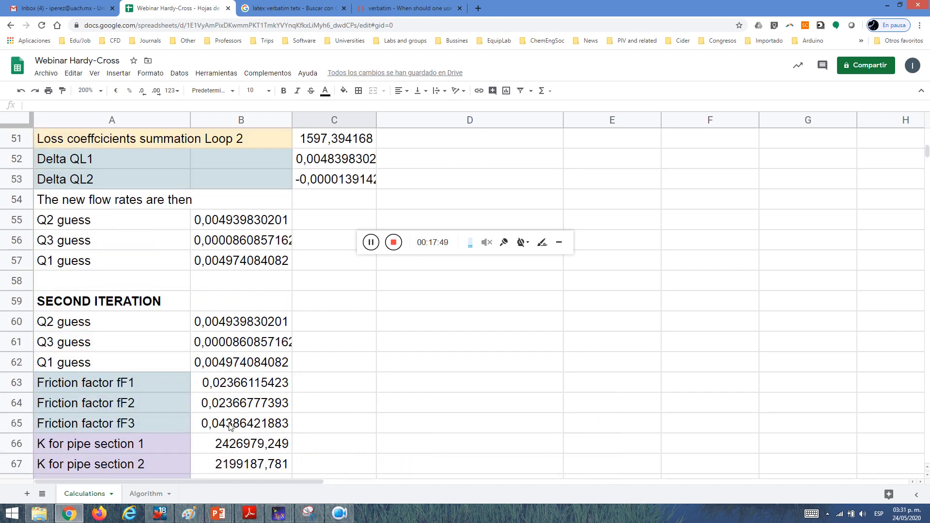
pyautogui.scroll(3, 230, 425)
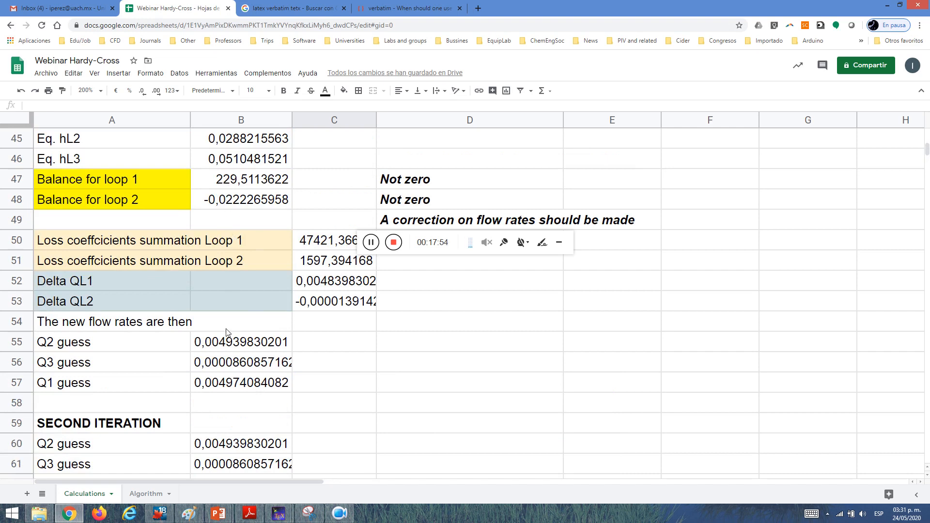
pyautogui.scroll(-5, 226, 342)
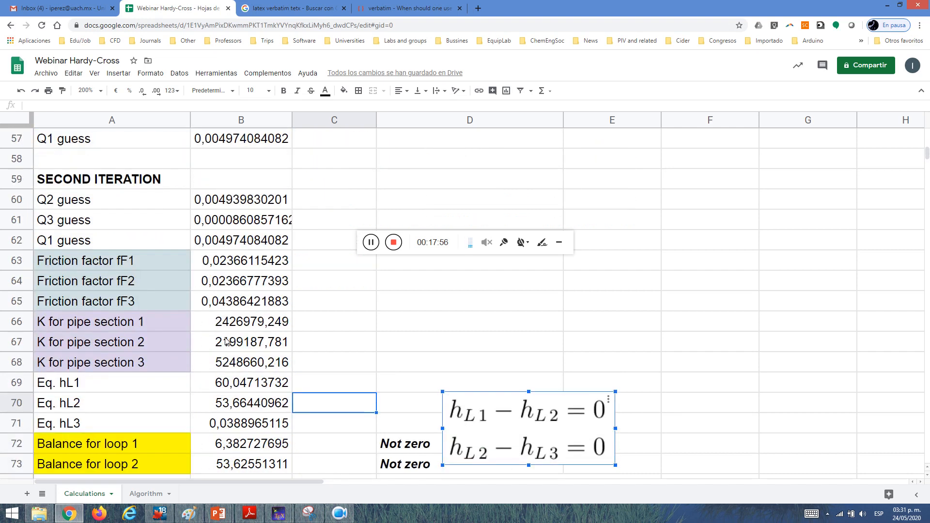
pyautogui.scroll(-1, 226, 341)
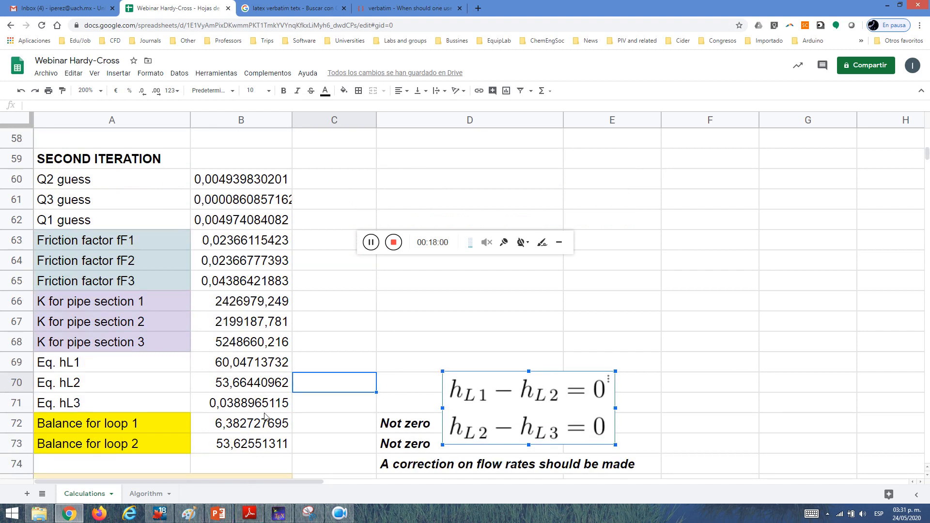
# - Inspect the second-iteration loop balance formulas in B72 and B73 and the flow rate correction note in D74
pyautogui.click(248, 424)
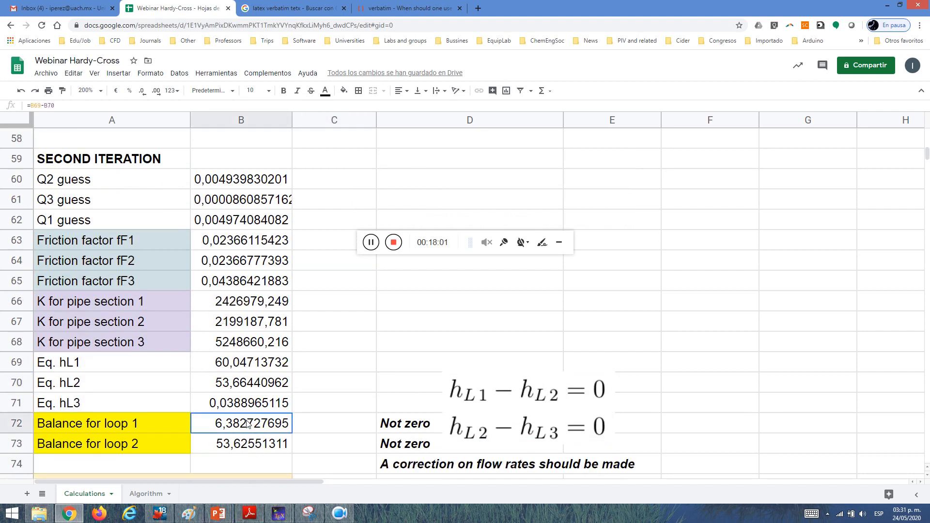
pyautogui.click(228, 448)
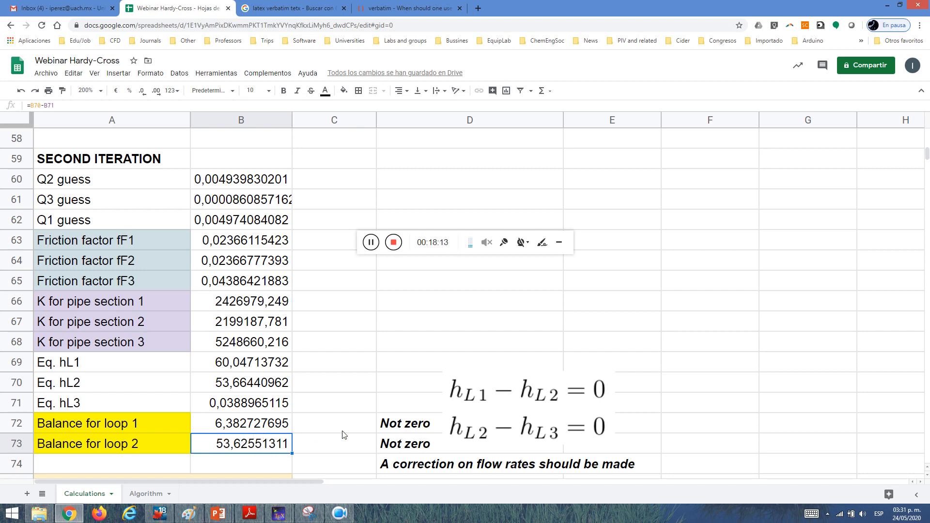
pyautogui.click(414, 465)
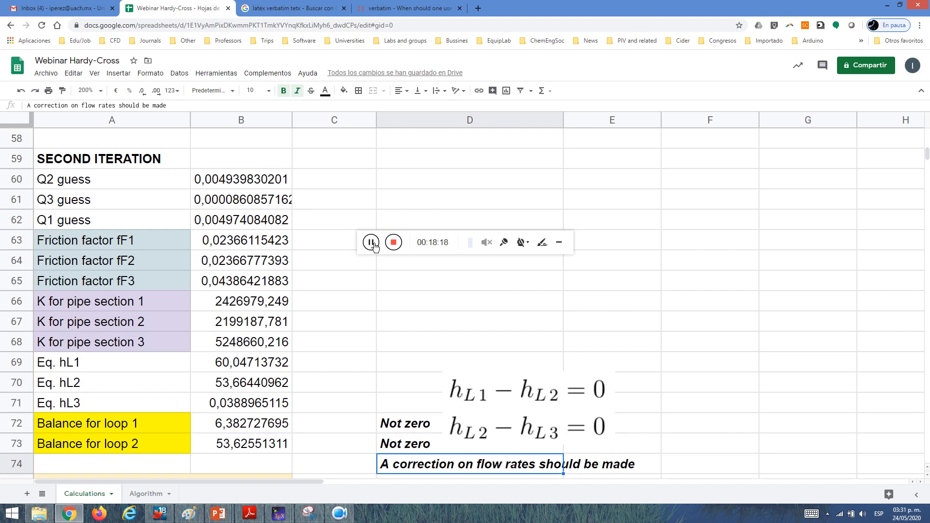
pyautogui.click(338, 322)
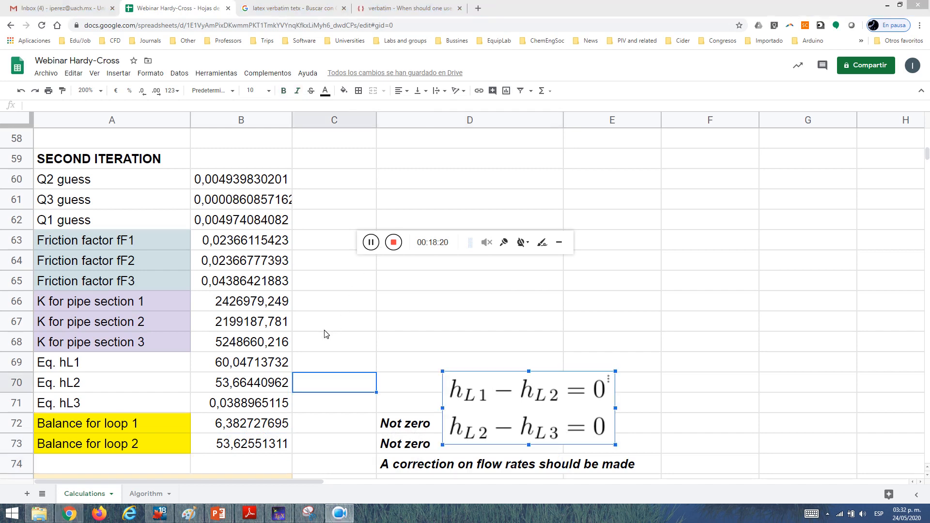
# - Examine how the balances in B72:B73 and the loss coefficient summations in C75:C76 give the Delta QL1 and QL2 corrections in C77:C78
pyautogui.scroll(-2, 338, 367)
pyautogui.scroll(-4, 337, 367)
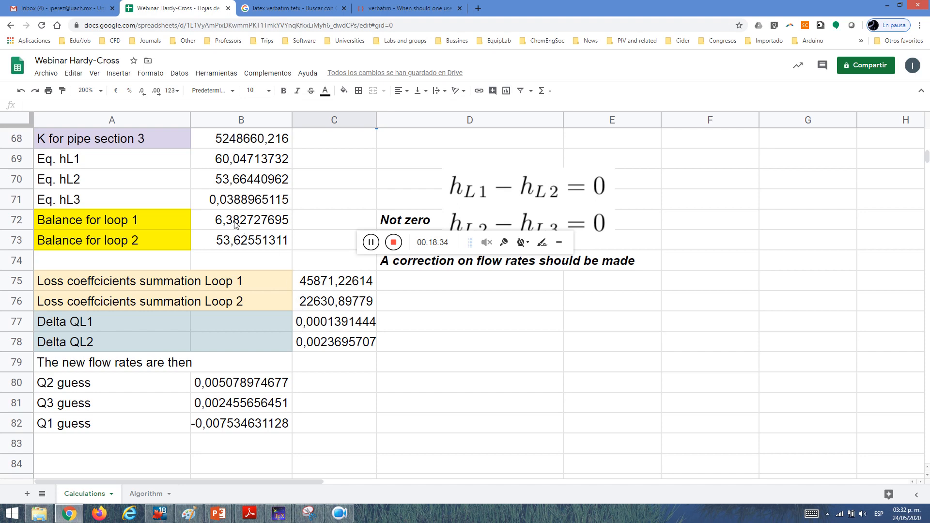
pyautogui.moveTo(236, 224); pyautogui.dragTo(236, 239)
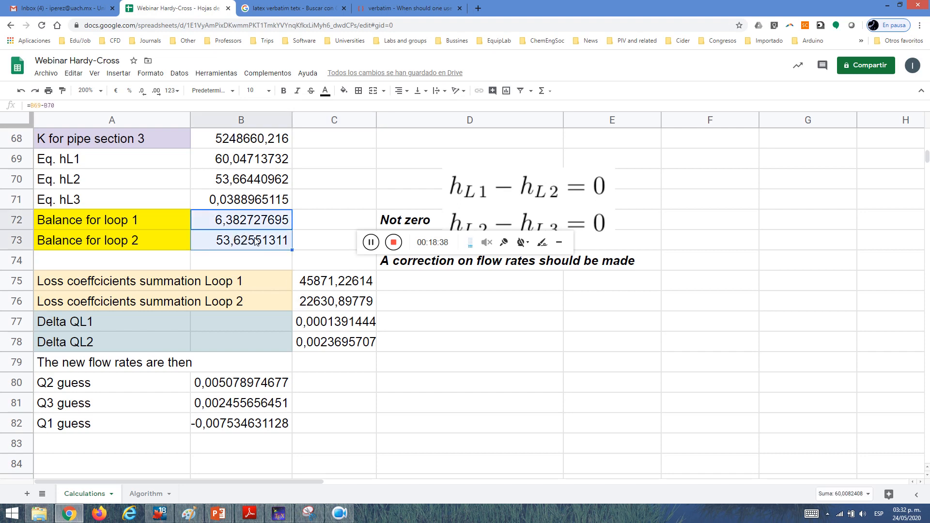
pyautogui.moveTo(330, 285); pyautogui.dragTo(369, 313)
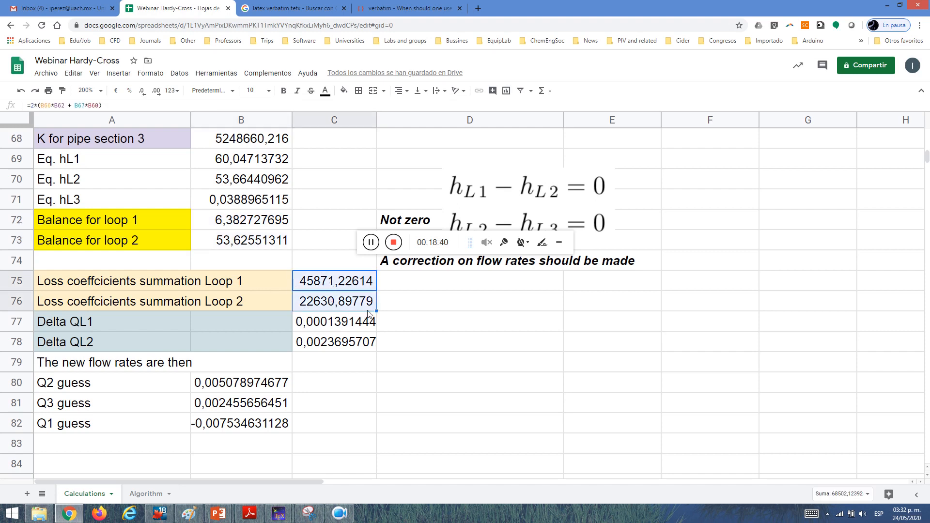
pyautogui.click(448, 324)
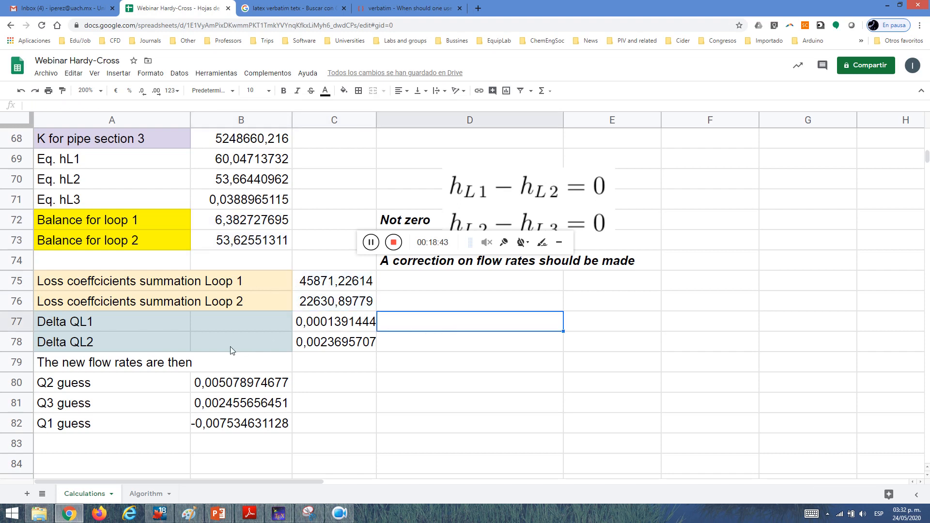
pyautogui.click(335, 329)
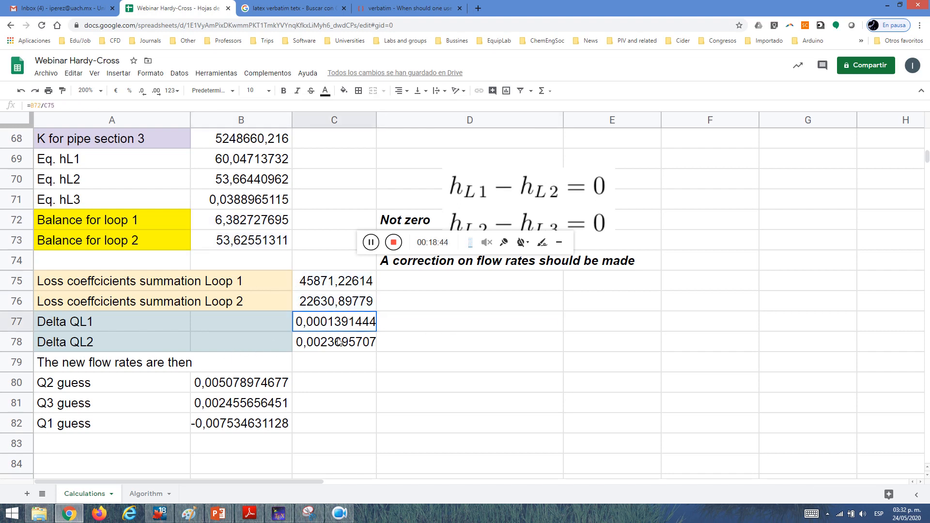
pyautogui.keyDown('shift'); pyautogui.click(339, 342); pyautogui.keyUp('shift')
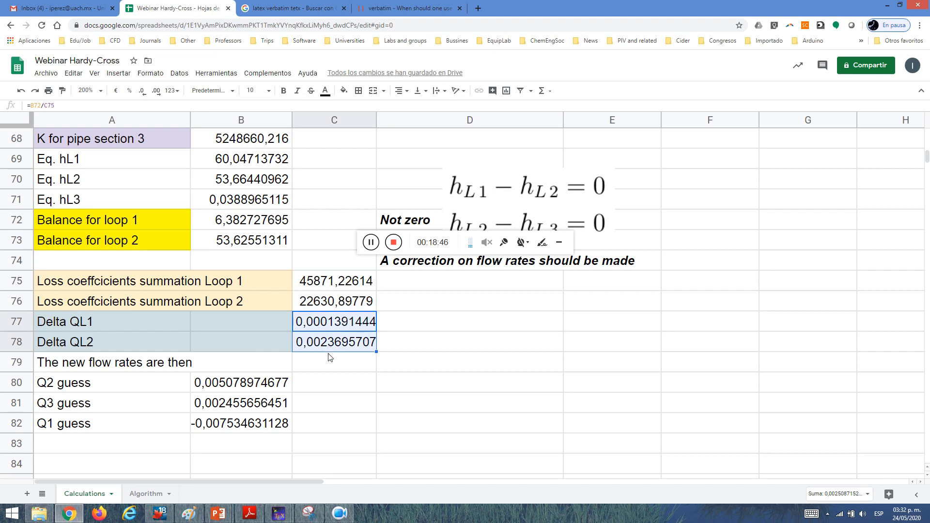
pyautogui.click(329, 359)
pyautogui.click(322, 385)
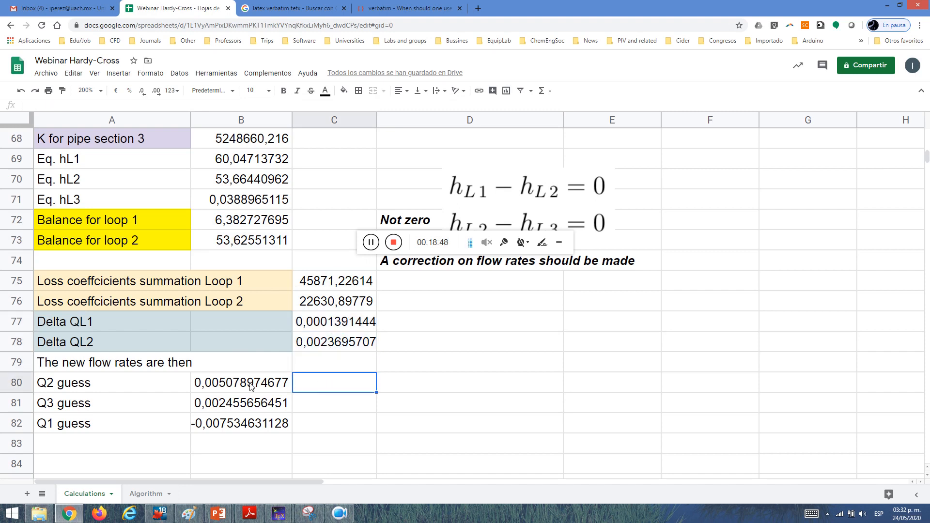
# - Inspect the new Q2 formula in B80 and compare the new flow rates in rows 80 to 82 with the second-iteration guesses
pyautogui.click(213, 390)
pyautogui.scroll(4, 213, 390)
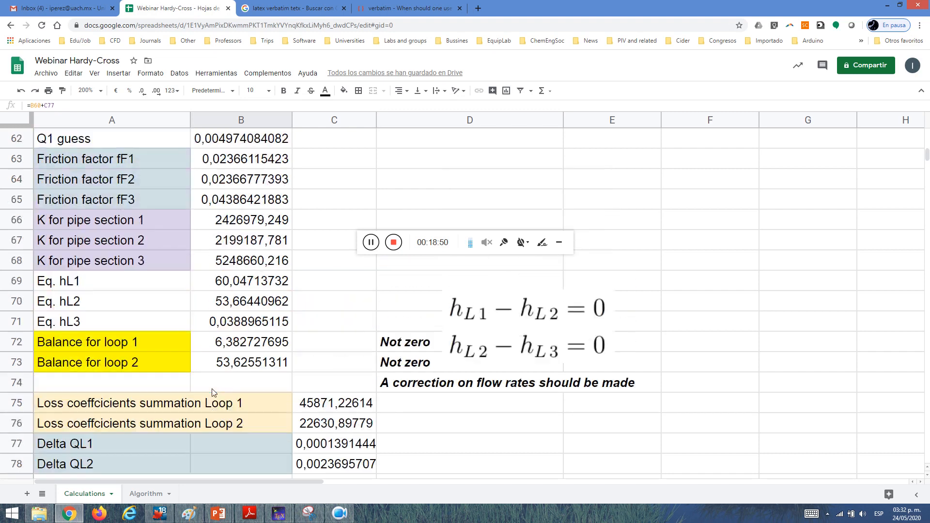
pyautogui.moveTo(127, 165); pyautogui.dragTo(206, 202)
pyautogui.scroll(-3, 276, 269)
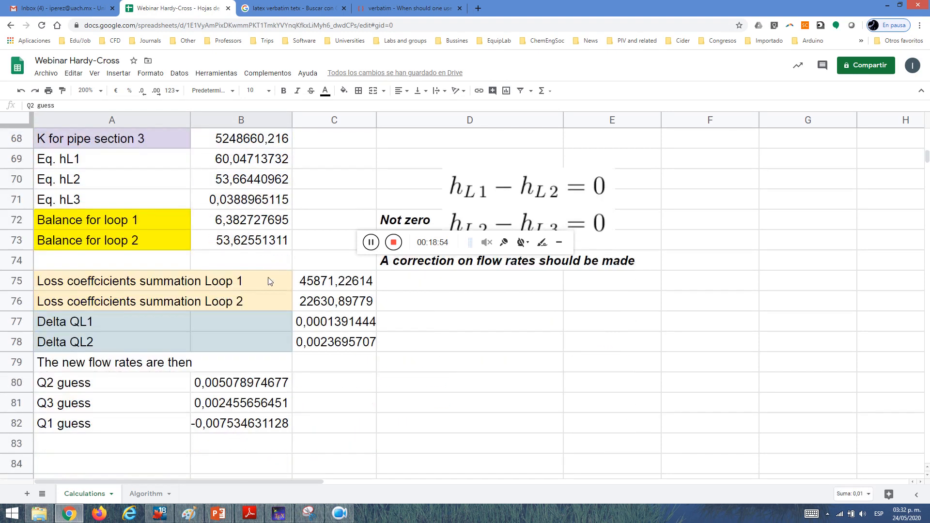
pyautogui.click(174, 383)
pyautogui.moveTo(174, 382); pyautogui.dragTo(223, 423)
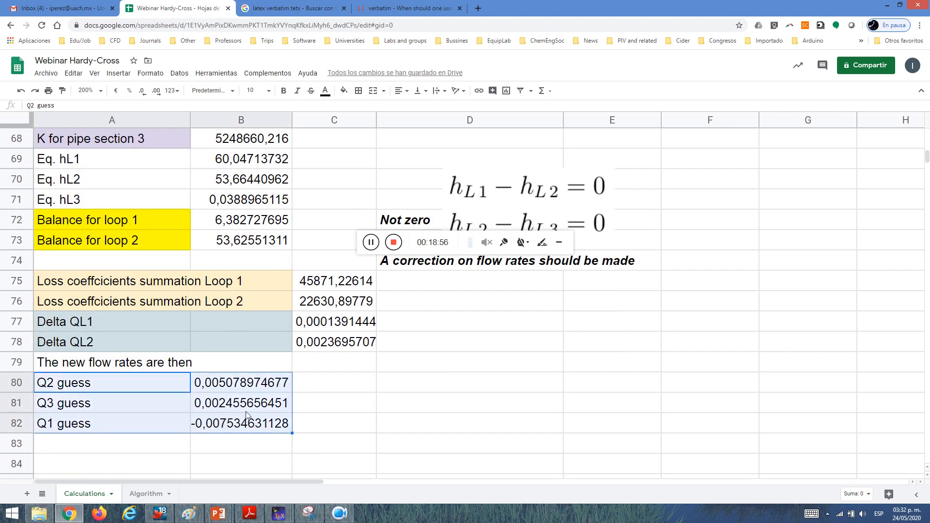
pyautogui.click(324, 408)
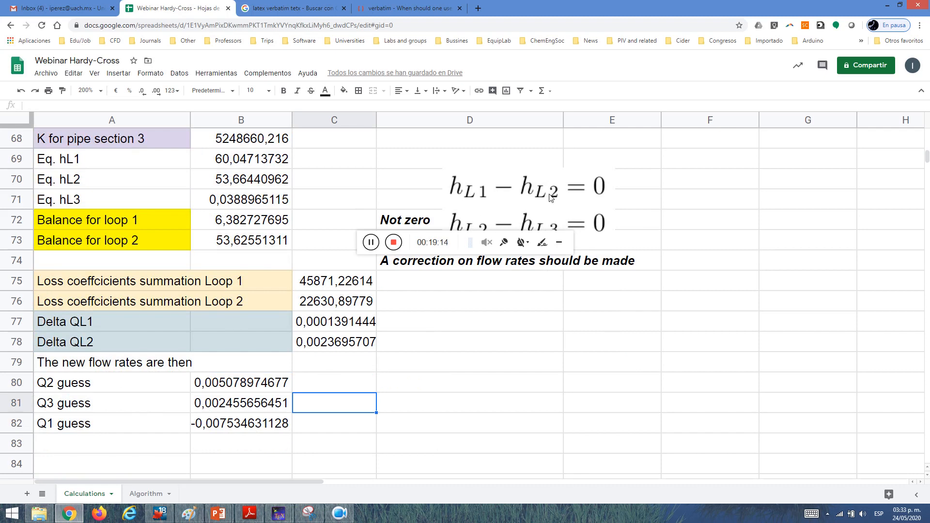
# - Review the third-iteration flow guesses in rows 85 to 87 and the friction factor fF1 formula in B88
pyautogui.click(371, 243)
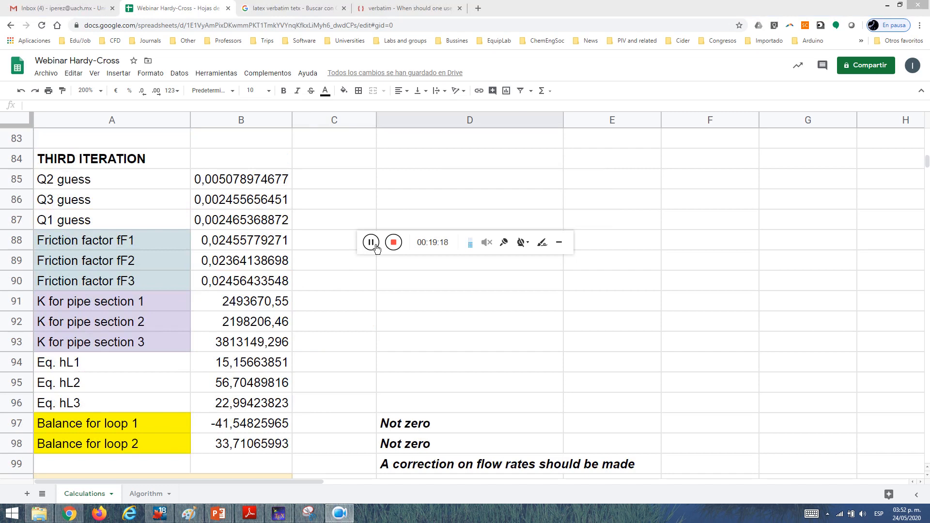
pyautogui.click(312, 183)
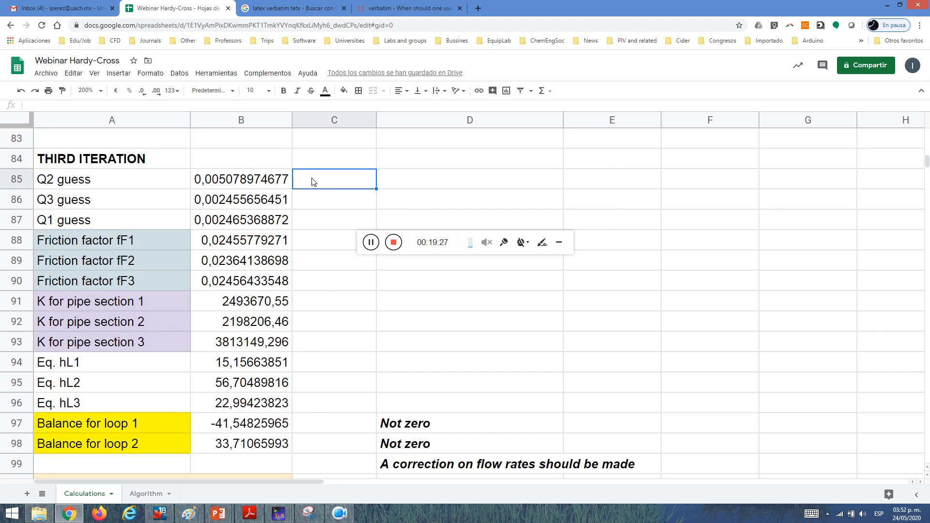
pyautogui.click(252, 243)
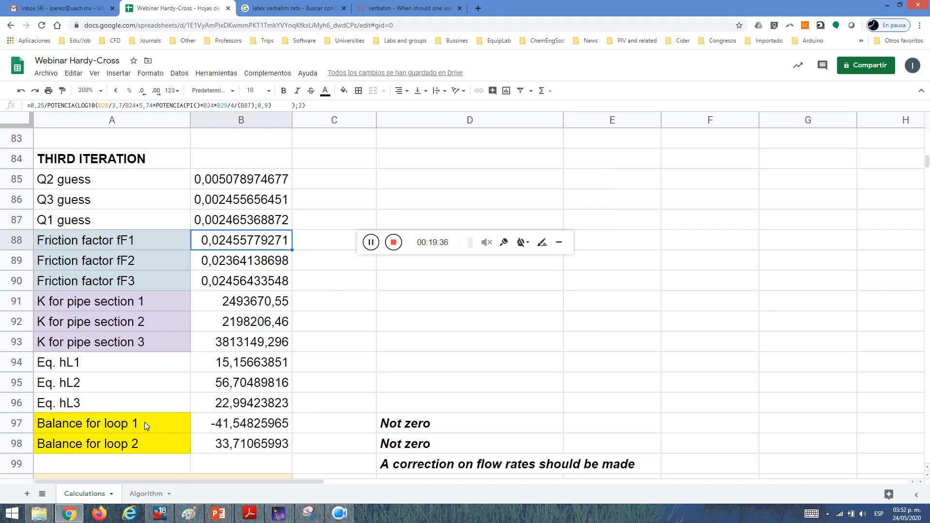
# - Inspect the third-iteration loop balances in B97 and B98 and compare them with the second-iteration balances in B72 and B73
pyautogui.moveTo(145, 423); pyautogui.dragTo(196, 444)
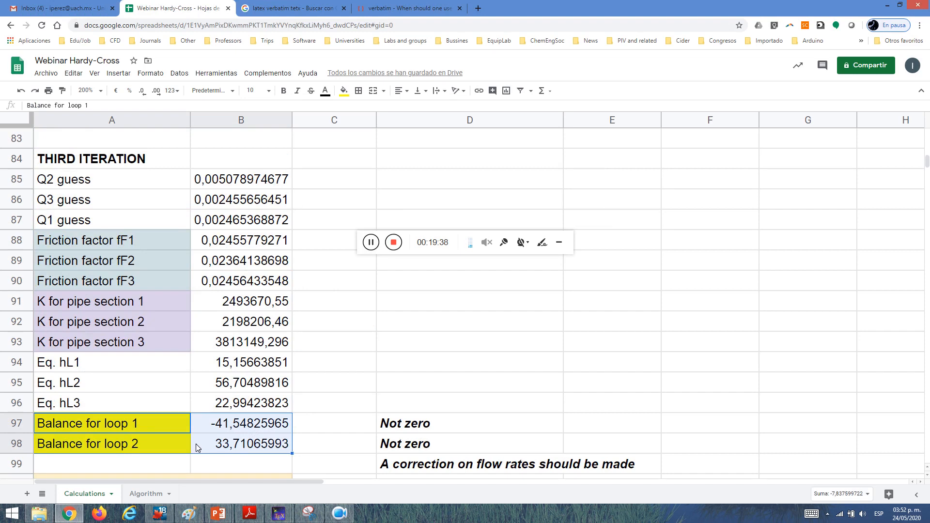
pyautogui.click(230, 430)
pyautogui.click(262, 448)
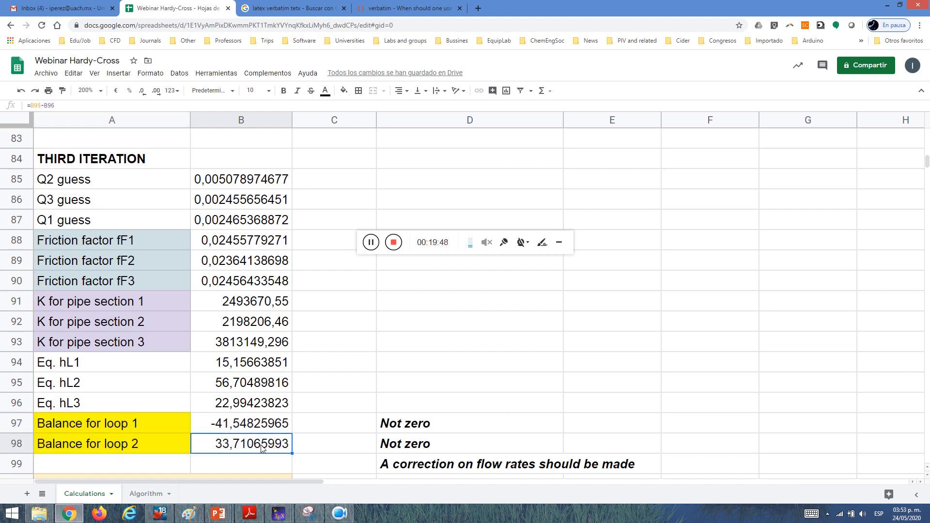
pyautogui.scroll(5, 261, 448)
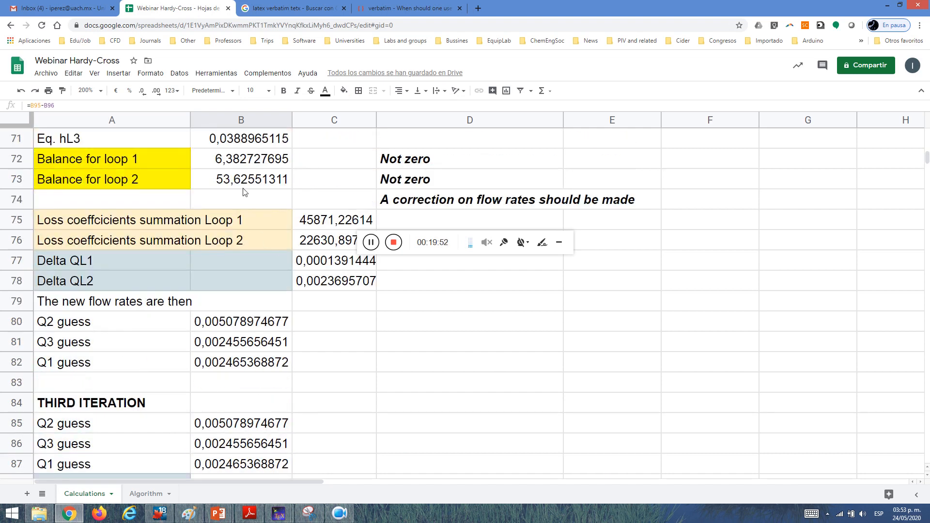
# - Recheck the second-iteration balances in B72 and B73 against the third-iteration ones, and read the flow correction note in D99
pyautogui.click(217, 163)
pyautogui.click(224, 181)
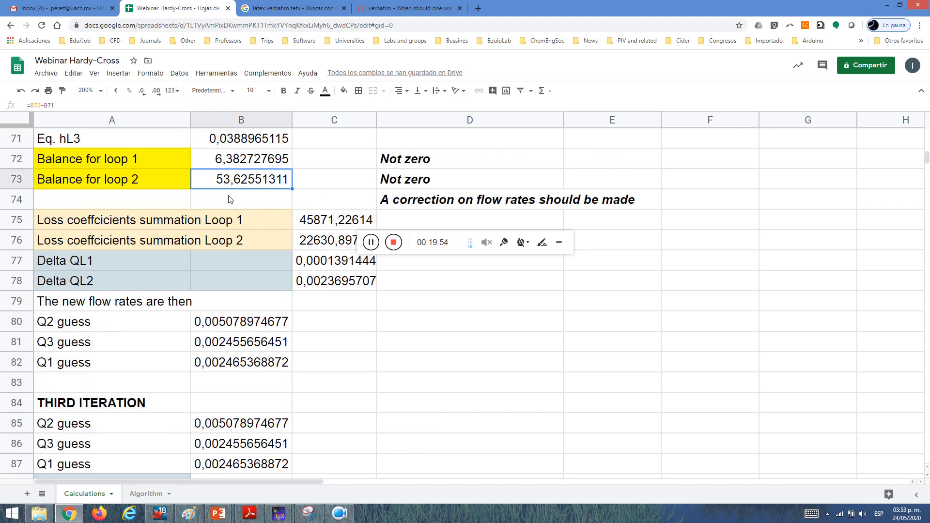
pyautogui.scroll(-4, 236, 231)
pyautogui.scroll(-3, 236, 231)
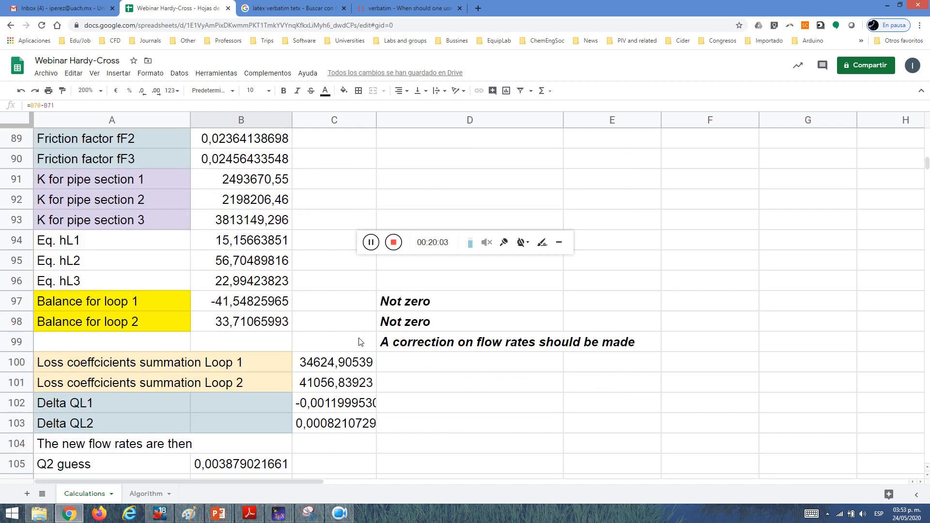
pyautogui.click(416, 344)
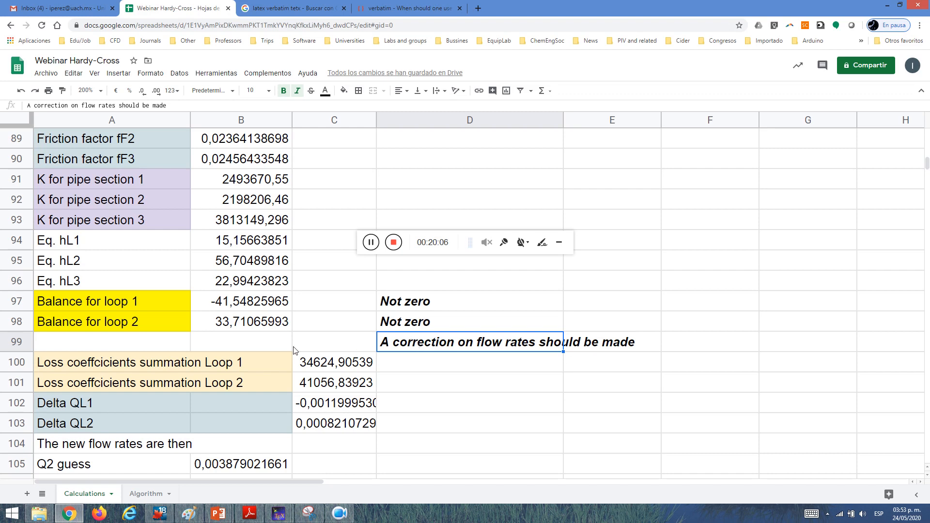
# - Inspect the third-iteration Loop 1 loss coefficient summation formula in C100 and the new flow rates in rows 105 to 107
pyautogui.click(316, 365)
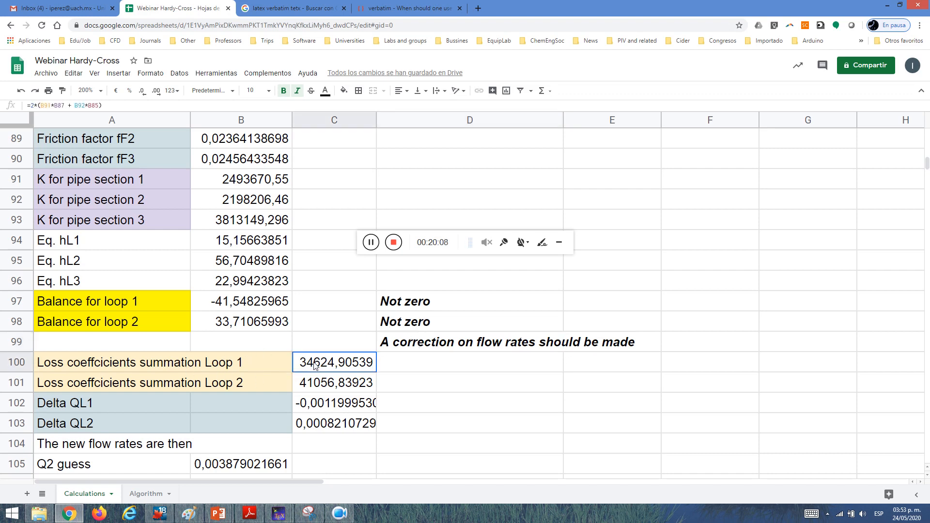
pyautogui.scroll(-1, 315, 365)
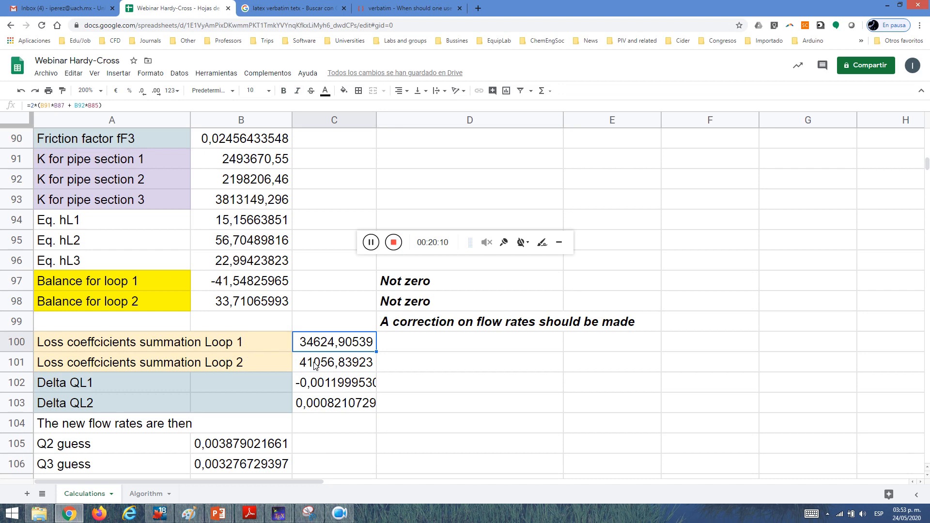
pyautogui.scroll(-3, 310, 388)
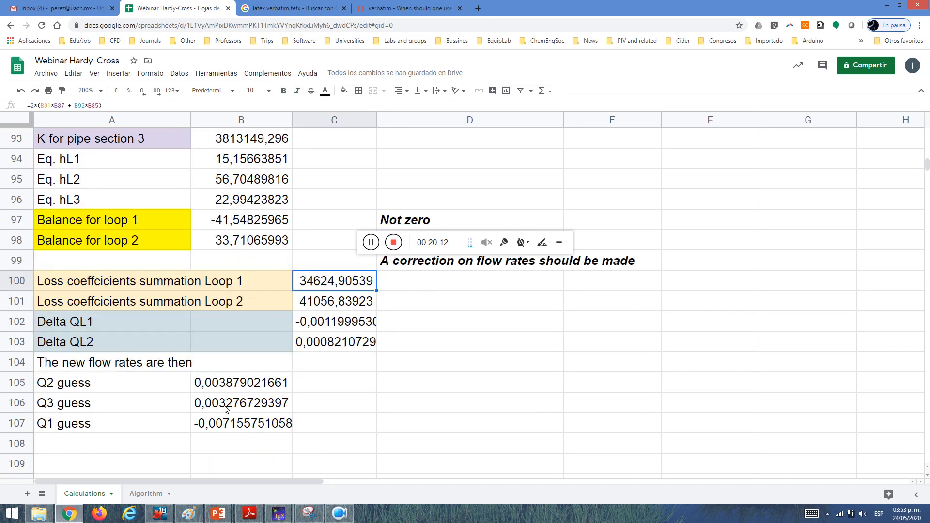
pyautogui.scroll(1, 225, 410)
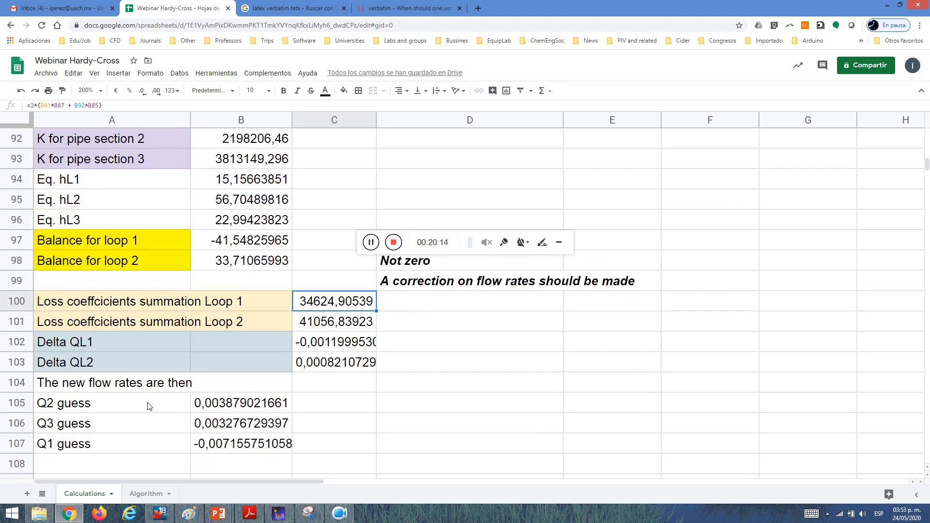
pyautogui.moveTo(148, 406); pyautogui.dragTo(230, 449)
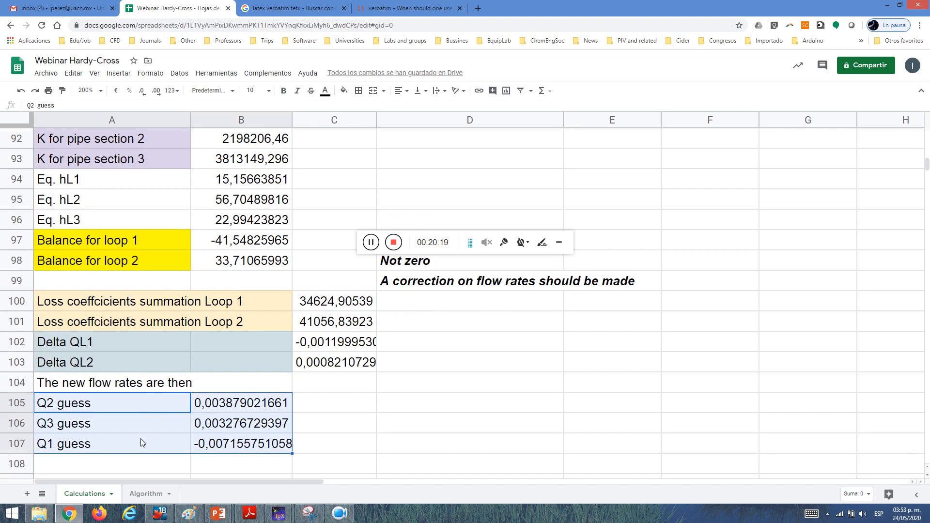
pyautogui.click(336, 447)
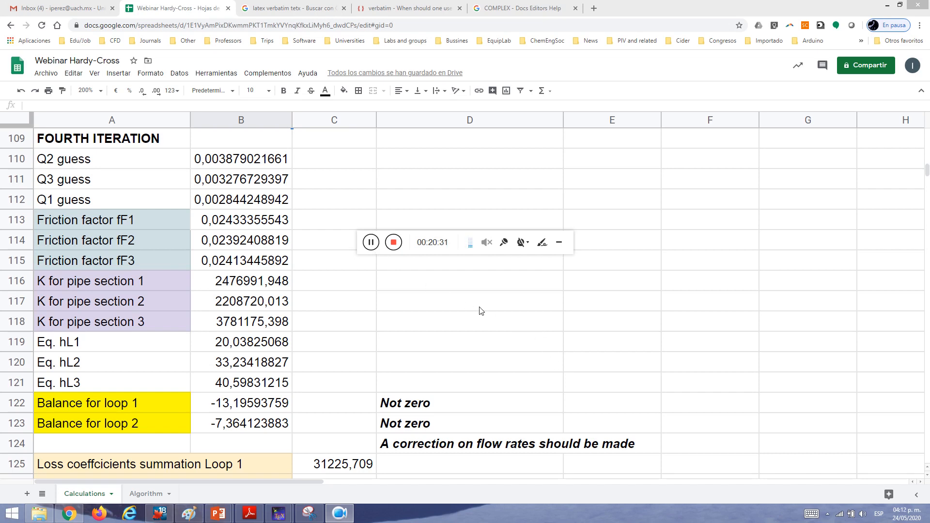
# - Review the fourth-iteration flow guesses, friction factors, K values and head losses in rows 110 to 121
pyautogui.click(561, 242)
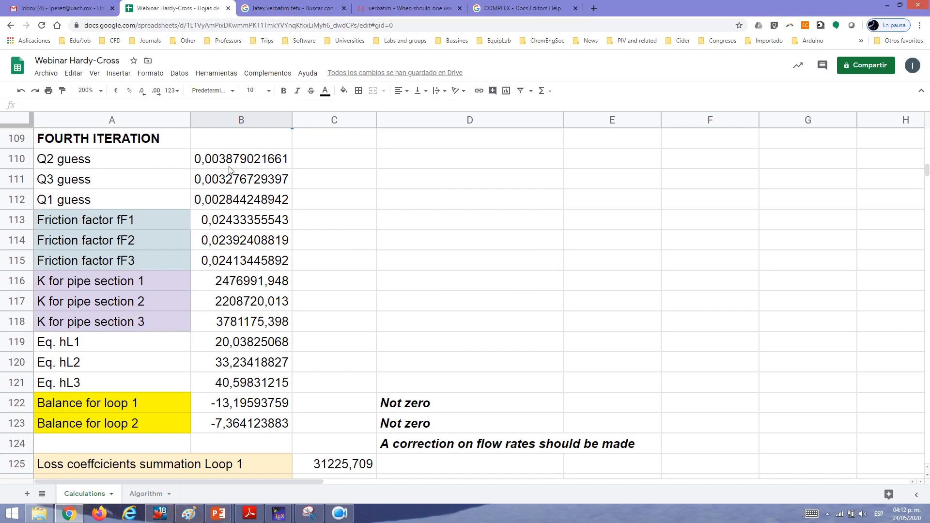
pyautogui.scroll(3, 233, 184)
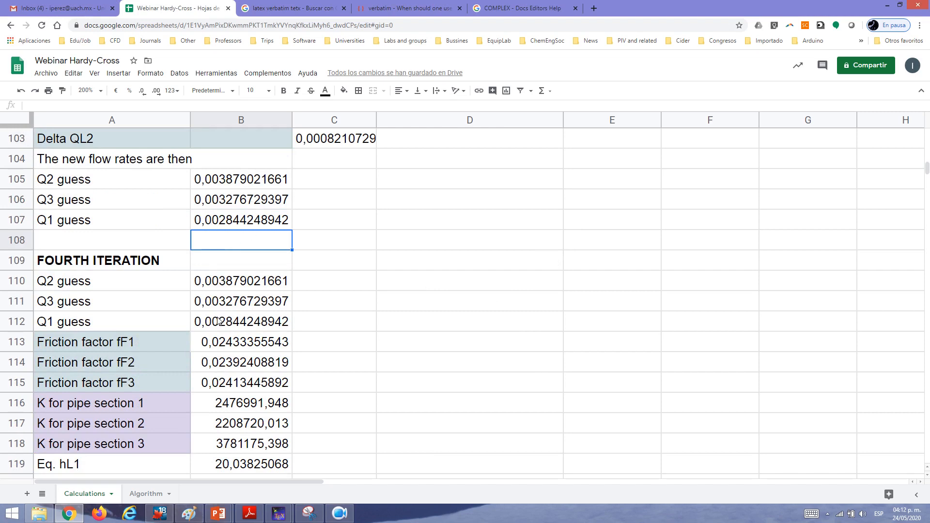
pyautogui.scroll(-1, 216, 329)
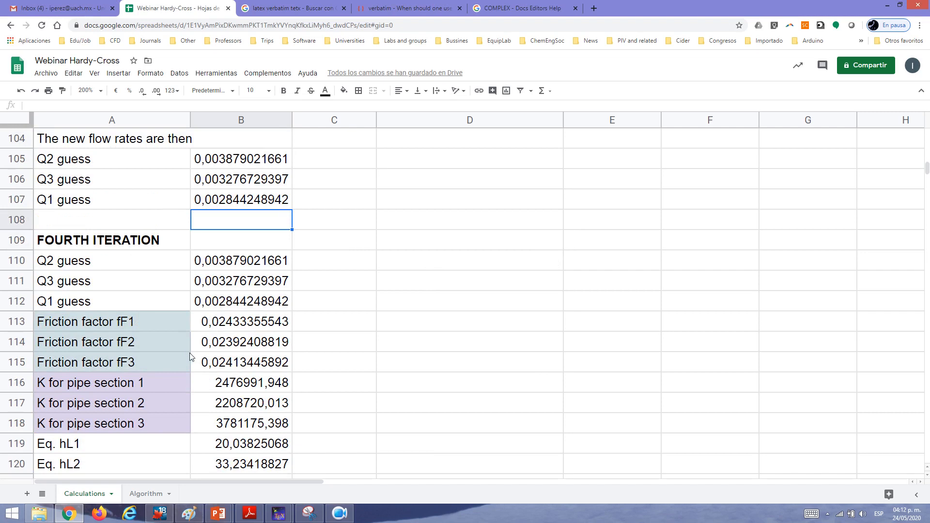
pyautogui.scroll(-1, 315, 343)
pyautogui.scroll(-1, 316, 343)
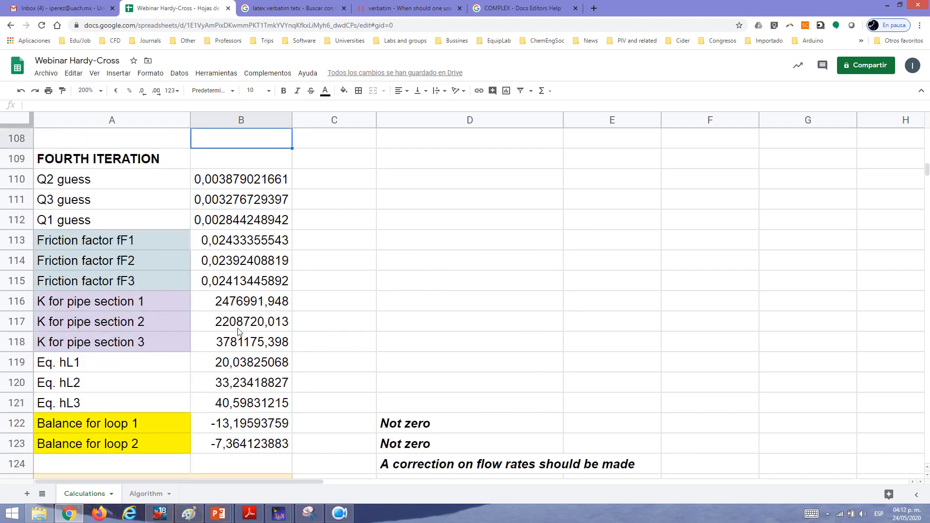
pyautogui.scroll(-2, 227, 353)
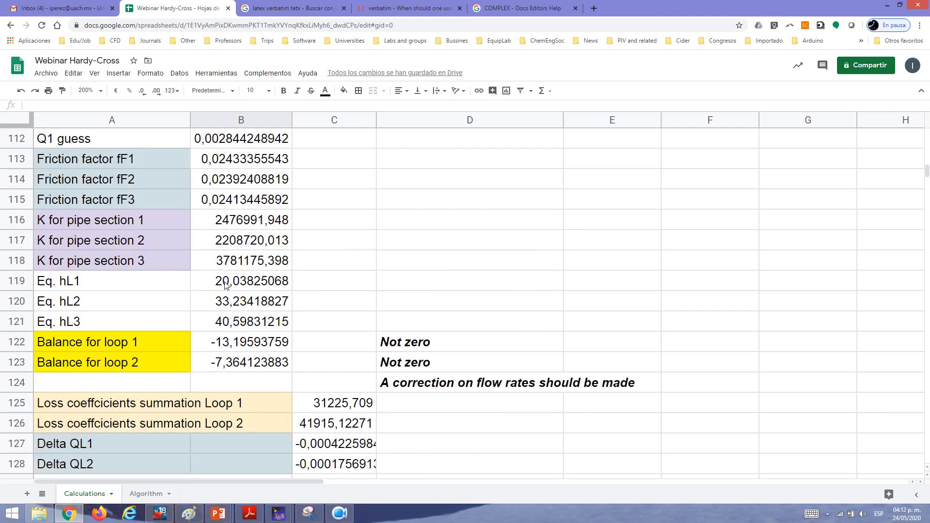
pyautogui.scroll(-1, 237, 326)
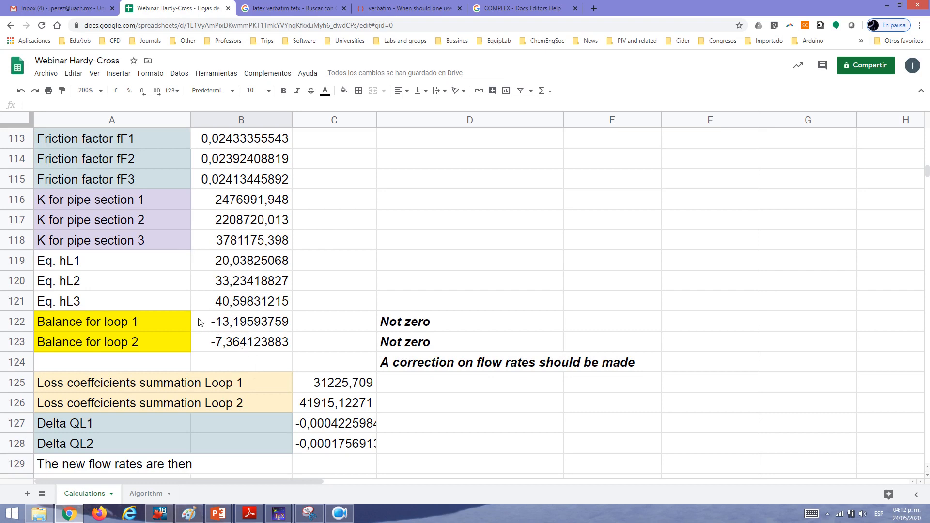
# - Compare the fourth-iteration loop balances in rows 122 and 123 with the third-iteration balances in B97 and B98
pyautogui.moveTo(188, 322); pyautogui.dragTo(217, 345)
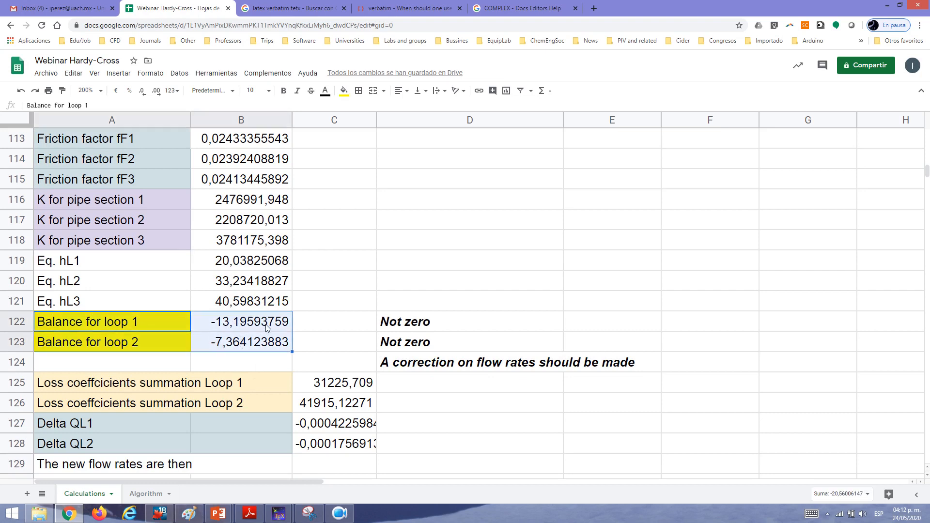
pyautogui.scroll(1, 237, 341)
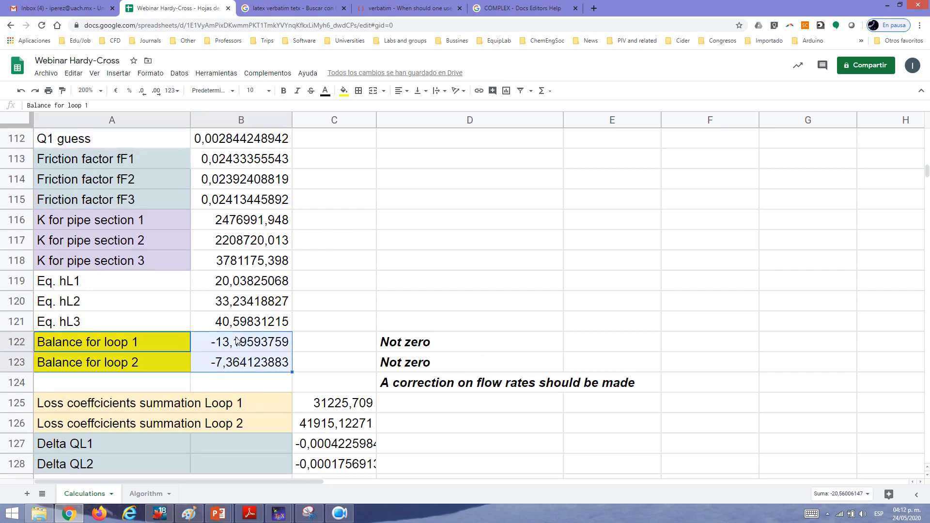
pyautogui.scroll(5, 237, 341)
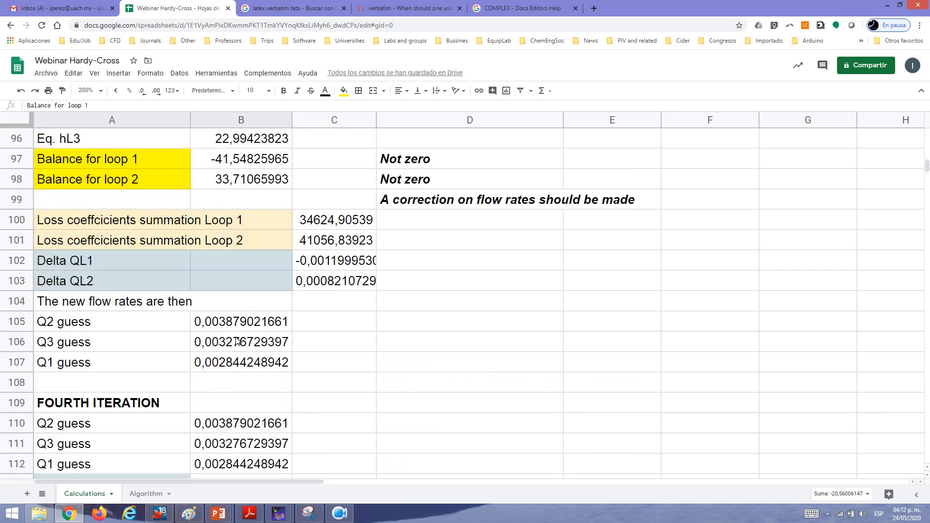
pyautogui.scroll(-3, 329, 345)
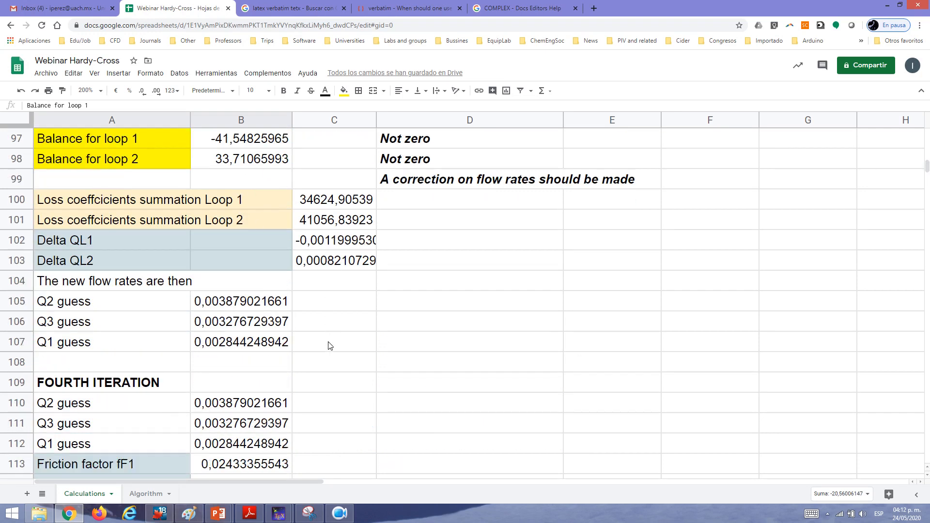
pyautogui.scroll(-4, 329, 346)
# - Review the fourth-iteration balance notes in D122:D124 alongside the flow corrections and new flow rates in rows 125 to 132
pyautogui.click(340, 387)
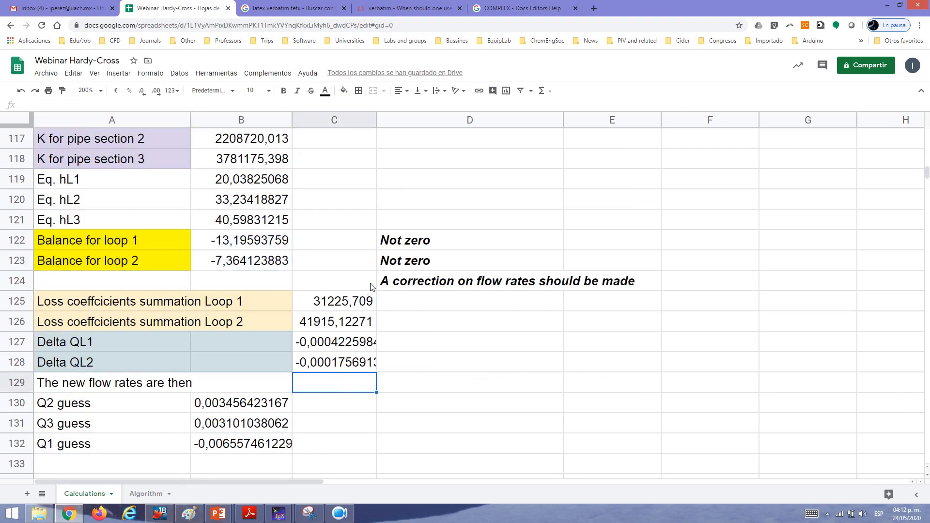
pyautogui.moveTo(397, 248); pyautogui.dragTo(410, 263)
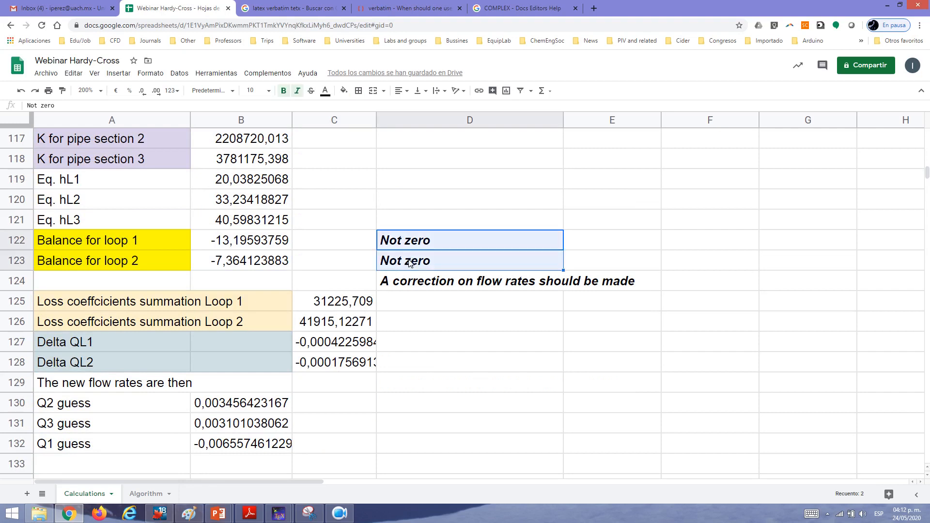
pyautogui.click(408, 282)
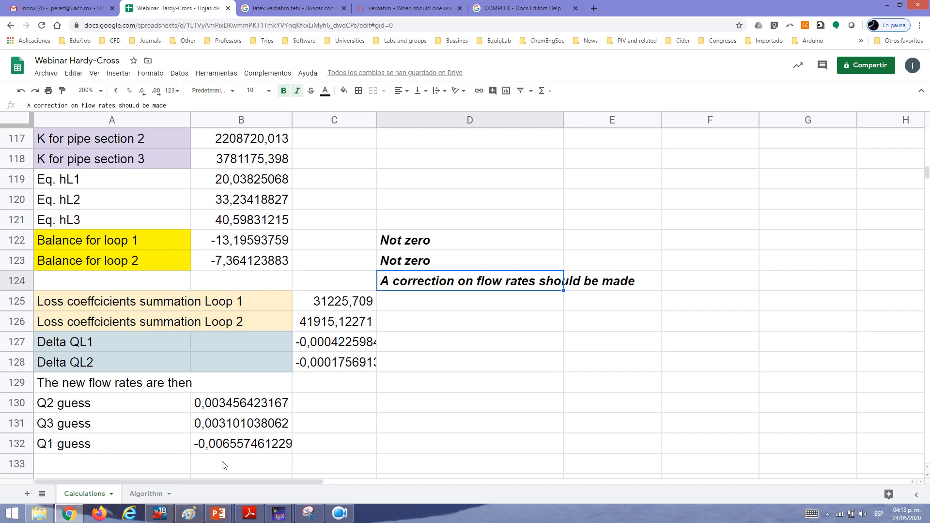
pyautogui.click(340, 514)
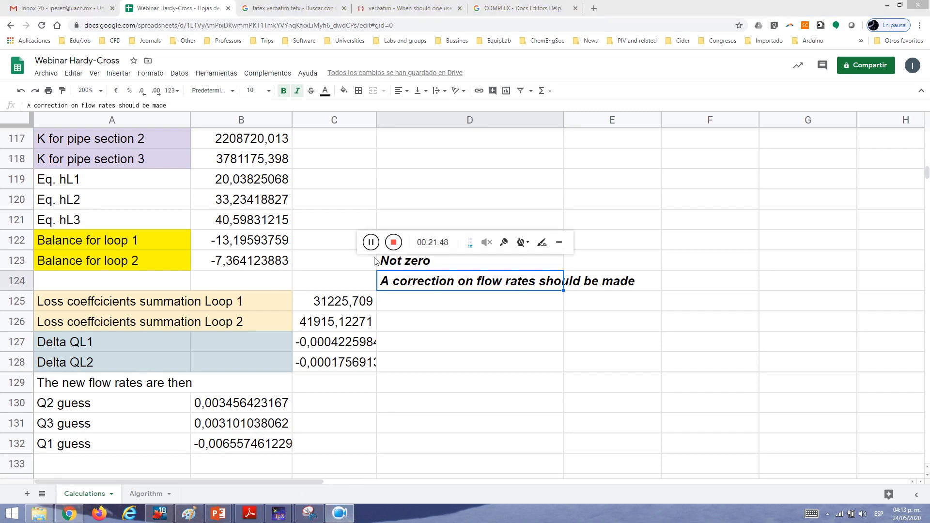
pyautogui.click(370, 244)
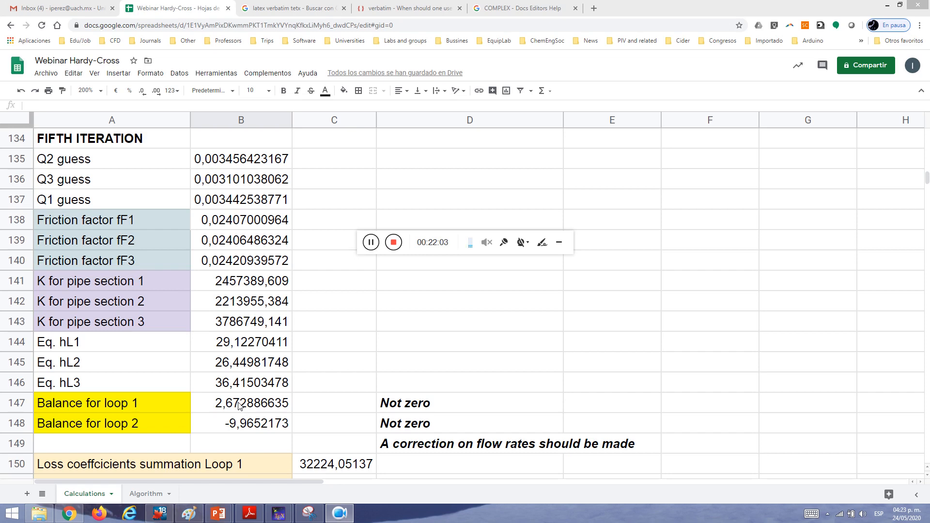
# - Compare the fifth-iteration loop balances in B147:B148 with the fourth-iteration balances in B122:B123
pyautogui.moveTo(239, 406); pyautogui.dragTo(250, 420)
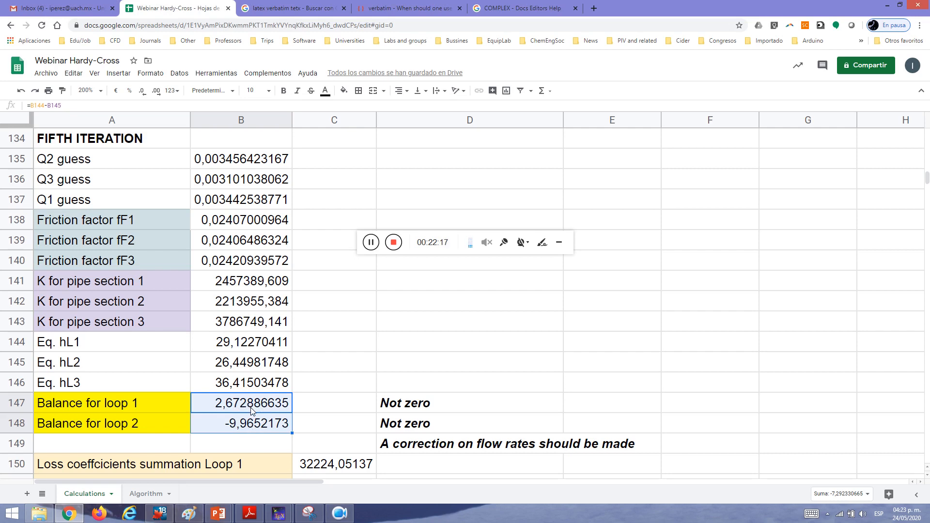
pyautogui.scroll(1, 251, 408)
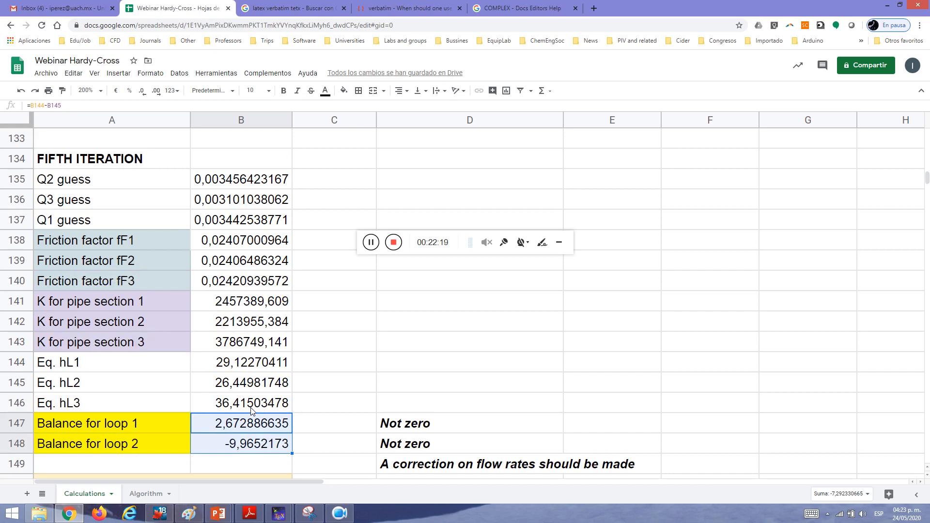
pyautogui.scroll(5, 251, 410)
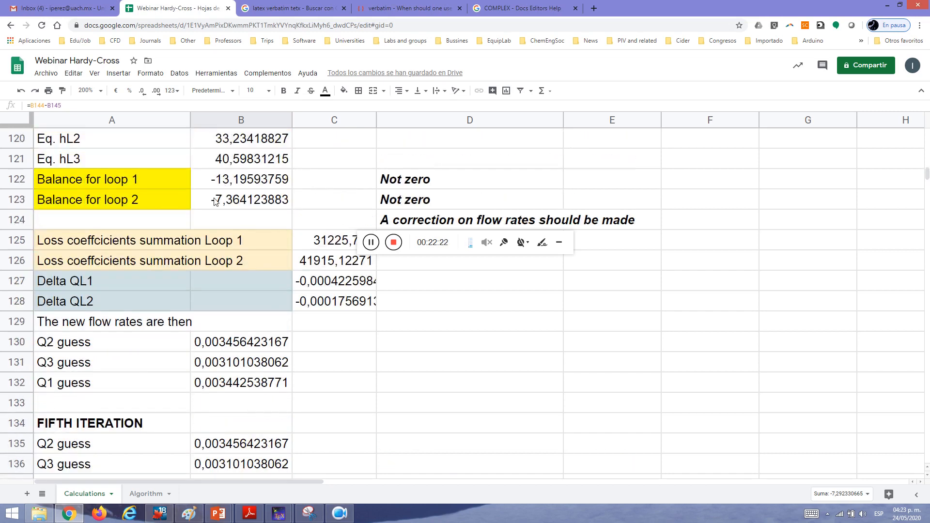
pyautogui.scroll(-7, 257, 364)
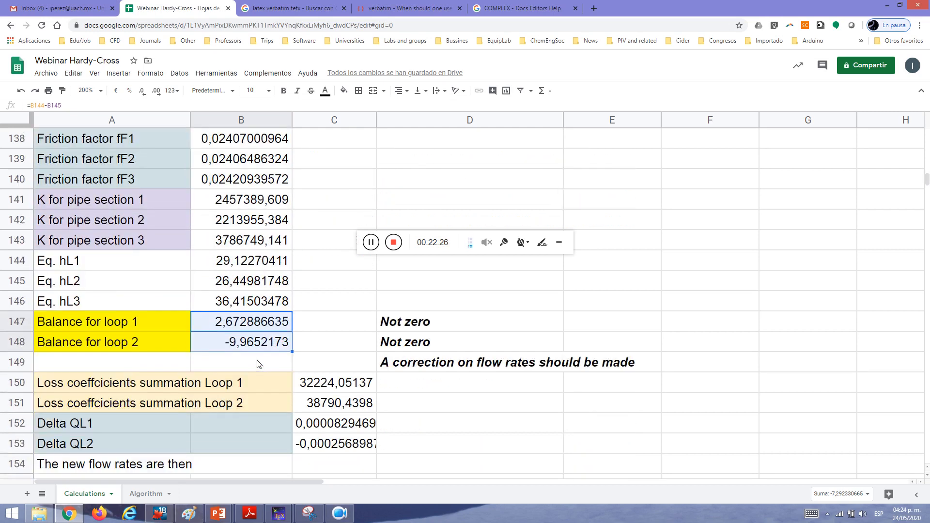
# - Examine the fifth-iteration loss coefficient summations and Delta QL1 and QL2 corrections, then the new flow rates in rows 155 to 157
pyautogui.scroll(-2, 260, 364)
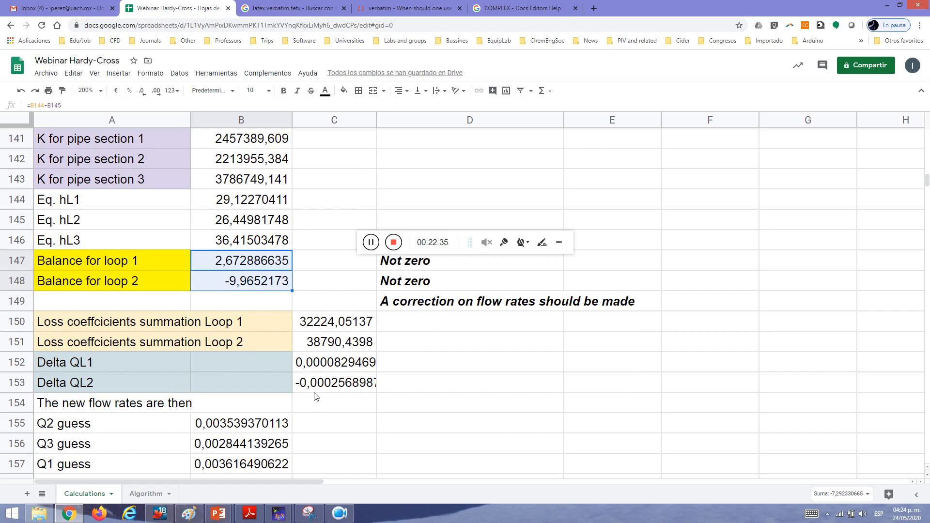
pyautogui.scroll(-1, 316, 396)
pyautogui.scroll(-1, 315, 396)
pyautogui.scroll(1, 316, 396)
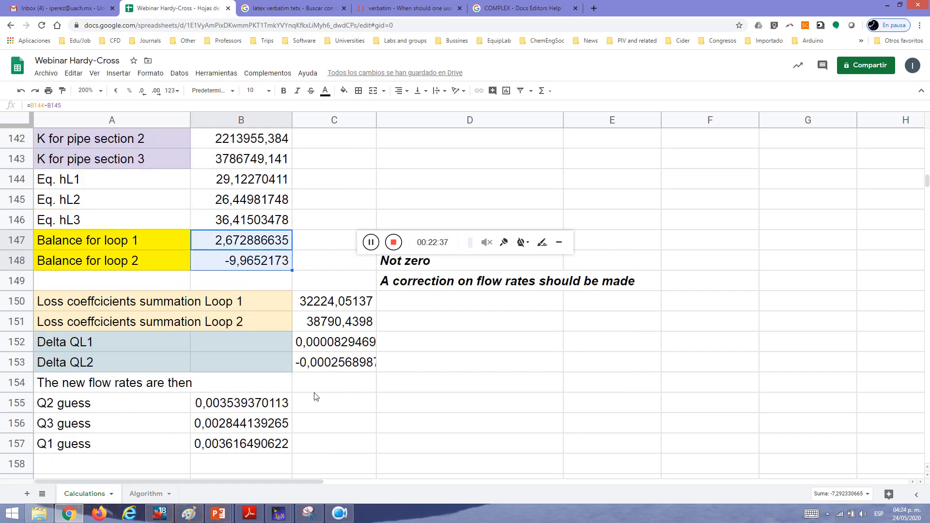
pyautogui.moveTo(138, 406); pyautogui.dragTo(216, 446)
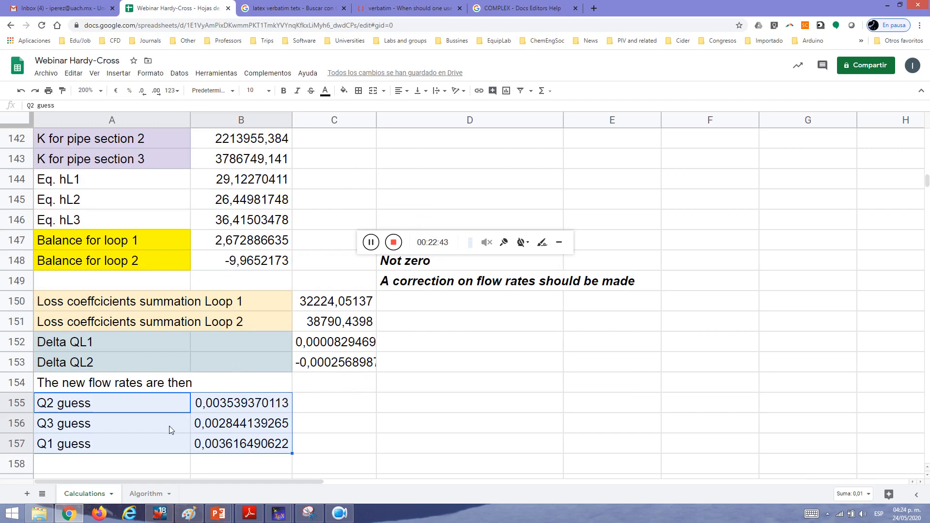
pyautogui.click(375, 247)
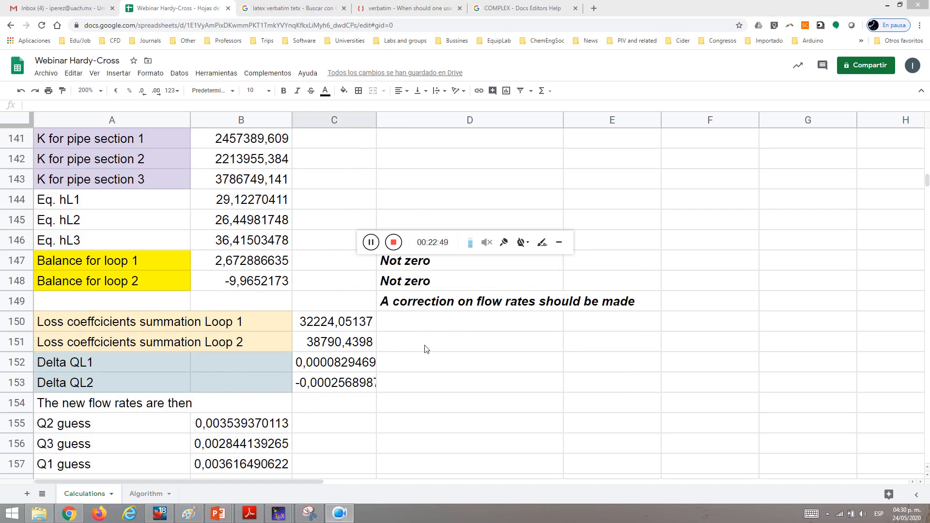
# - Look back over the fifth-iteration block from the flow guesses in row 135 to the Delta QL2 correction in row 153
pyautogui.click(392, 362)
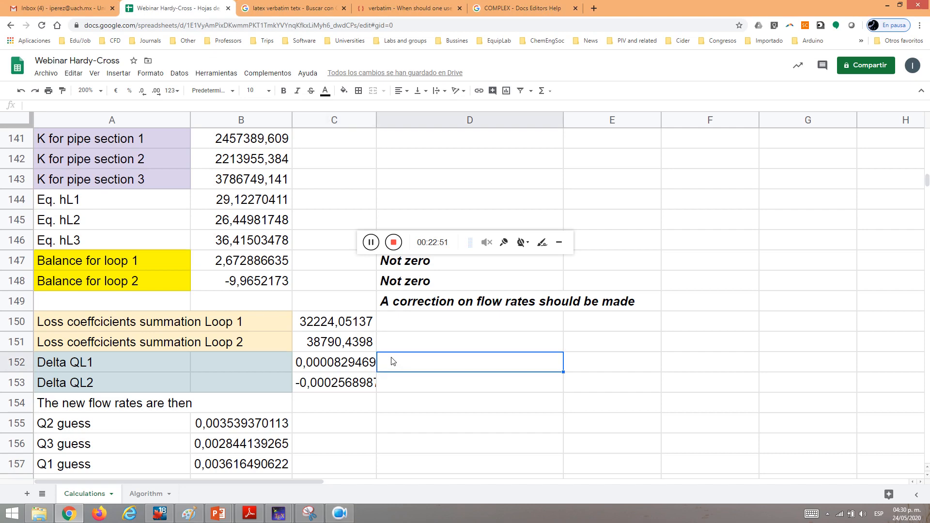
pyautogui.scroll(3, 393, 362)
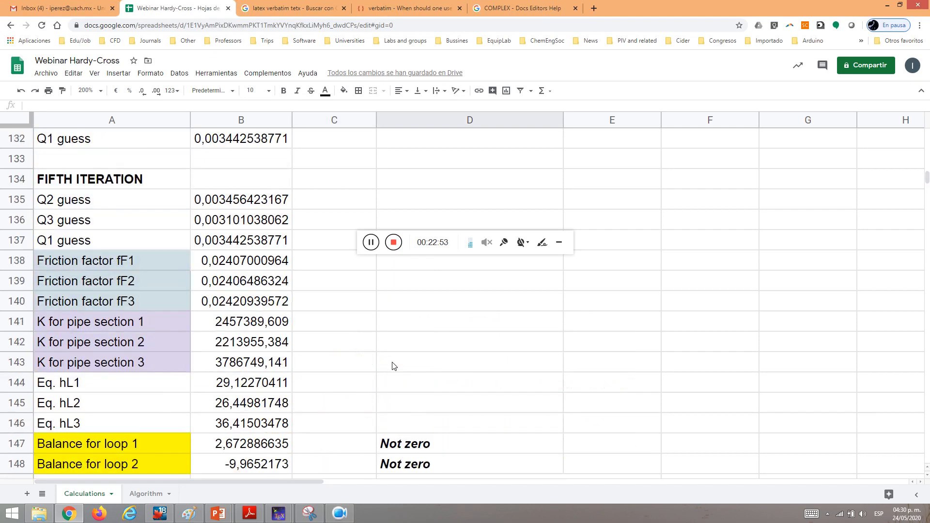
pyautogui.scroll(-1, 391, 365)
pyautogui.scroll(-1, 393, 367)
pyautogui.scroll(-1, 394, 364)
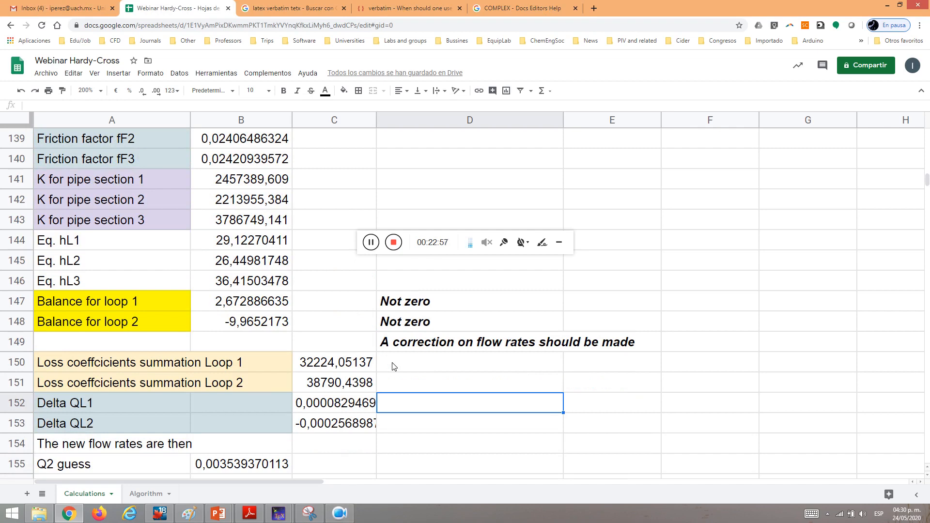
# - Examine the iteration #15 flow rates for Q2, Q3 and Q1 in A162:B164, below the fifth-iteration results
pyautogui.scroll(-1, 392, 367)
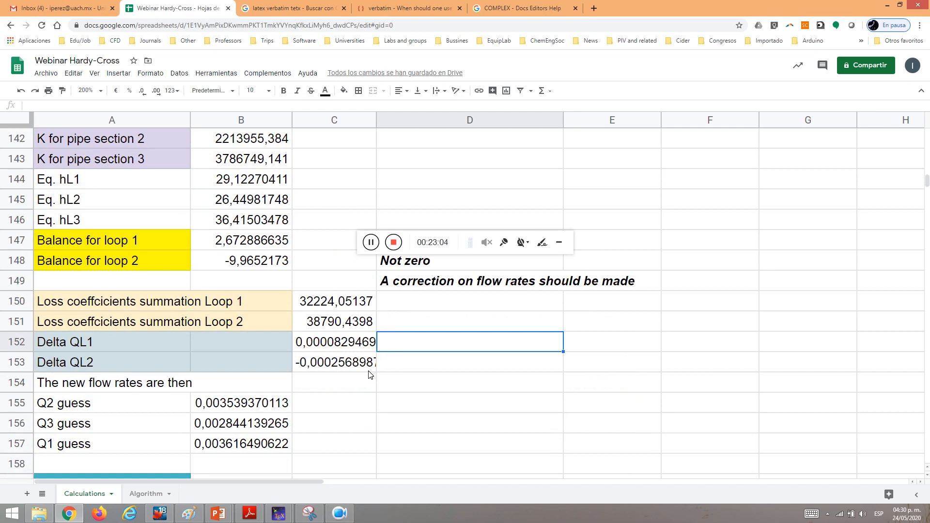
pyautogui.scroll(-3, 370, 375)
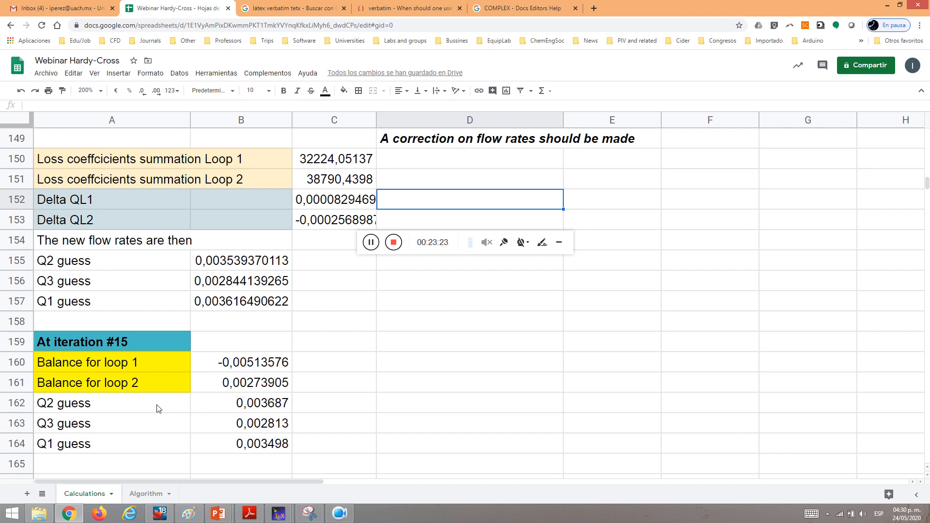
pyautogui.moveTo(154, 408); pyautogui.dragTo(233, 450)
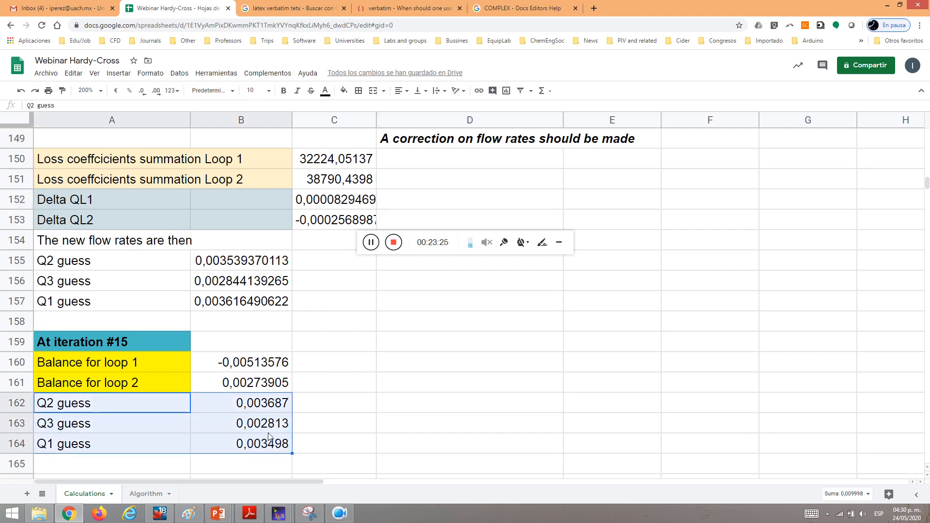
pyautogui.click(162, 411)
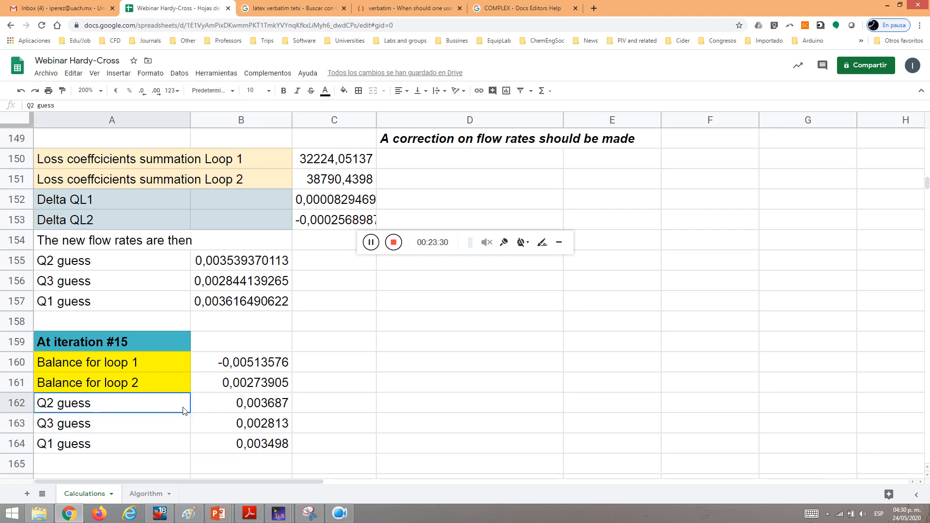
pyautogui.moveTo(184, 411); pyautogui.dragTo(223, 442)
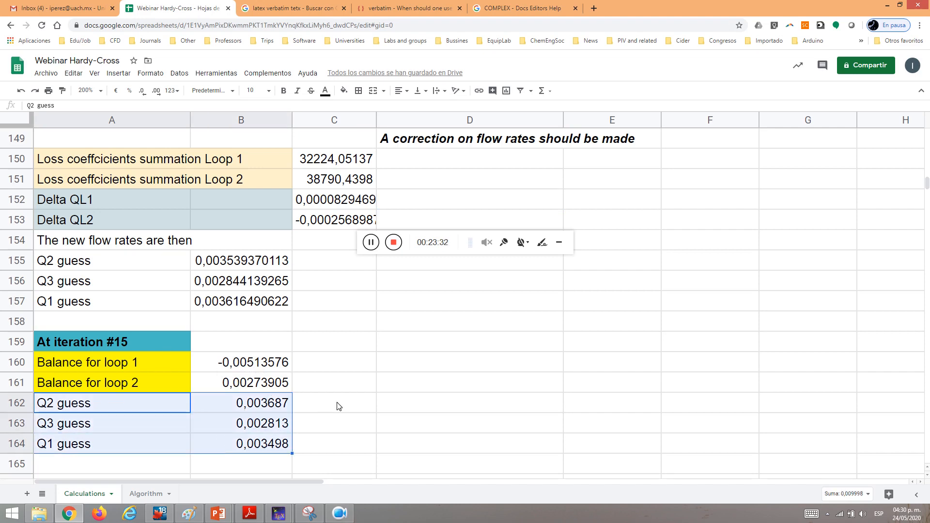
# - Check the iteration #15 balances for loop 1 and loop 2 in cells B160 and B161
pyautogui.click(256, 369)
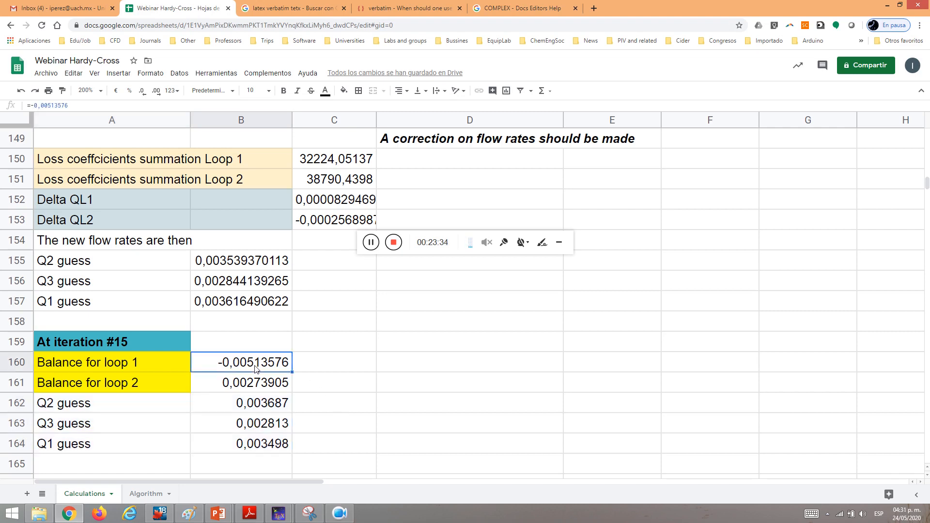
pyautogui.click(245, 380)
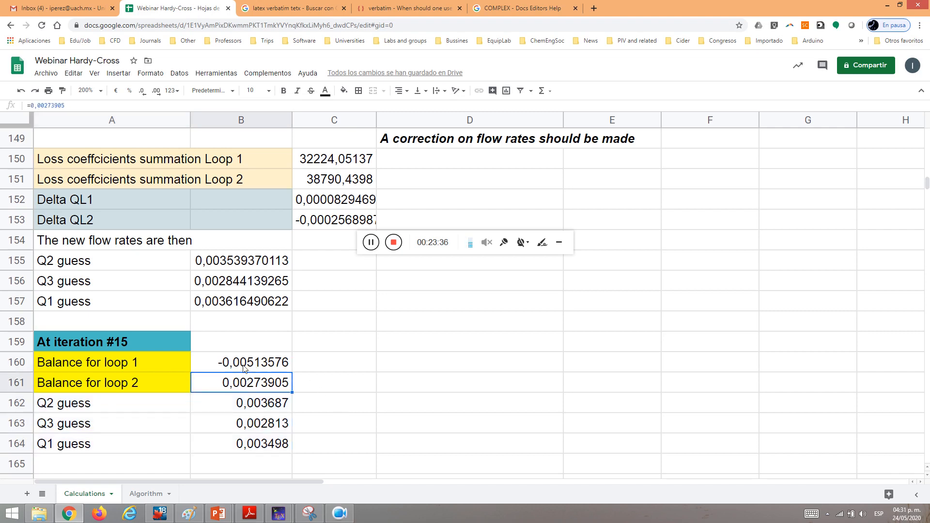
pyautogui.click(244, 367)
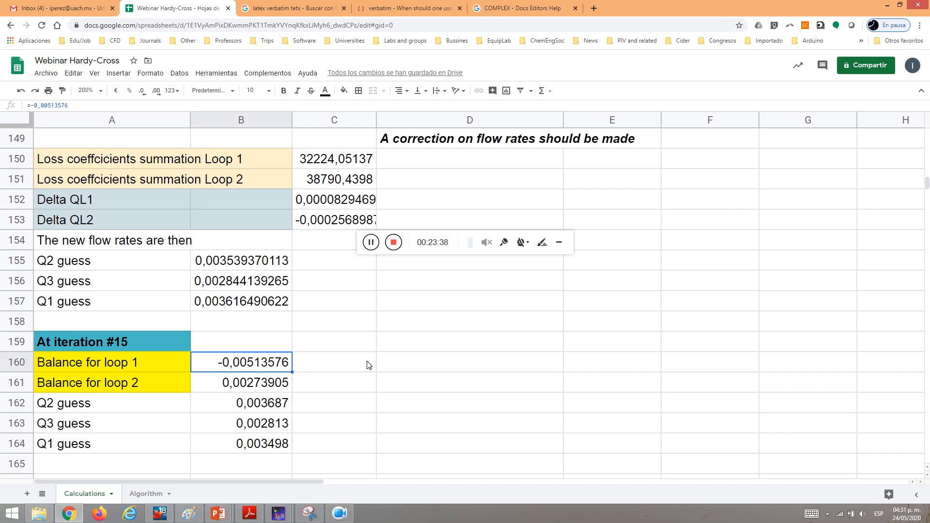